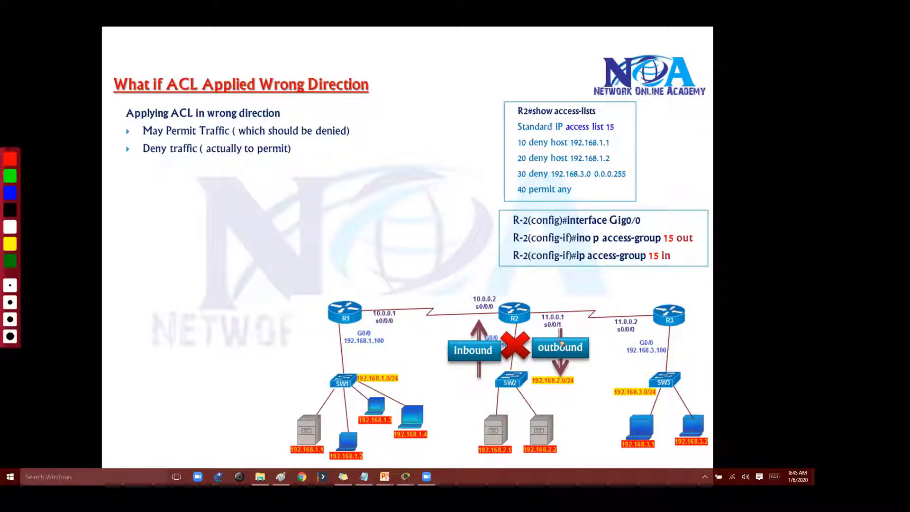
# Step: Circle the outbound label and the "15 out" argument on the slide with red ink, erasing the marks after each
pyautogui.moveTo(561, 345)
pyautogui.mouseDown()
pyautogui.moveTo(533, 361)
pyautogui.moveTo(588, 339)
pyautogui.moveTo(580, 365)
pyautogui.moveTo(559, 338)
pyautogui.moveTo(559, 303)
pyautogui.mouseUp()
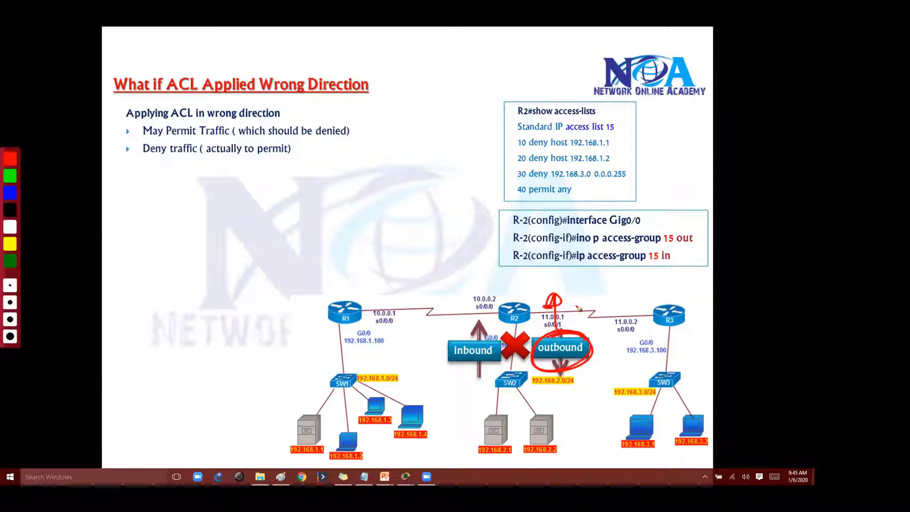
pyautogui.press('e')
pyautogui.moveTo(665, 245); pyautogui.dragTo(673, 247)
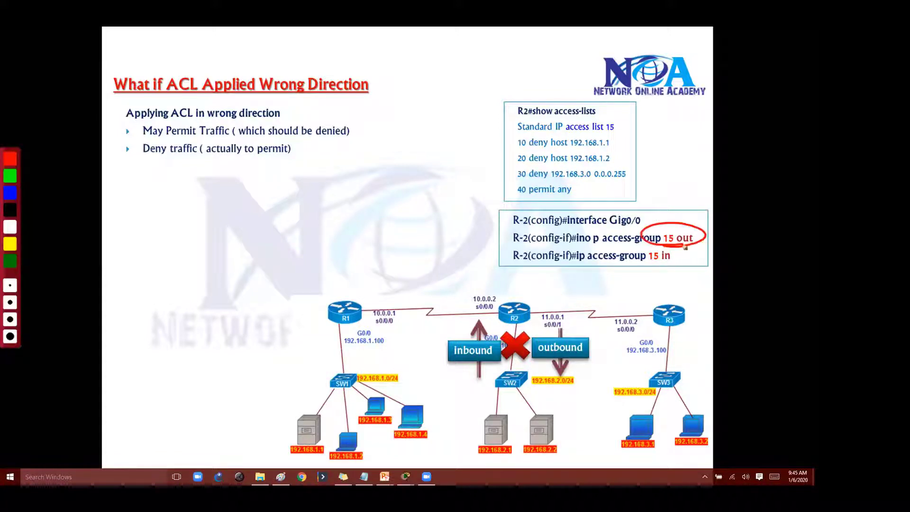
pyautogui.press('e')
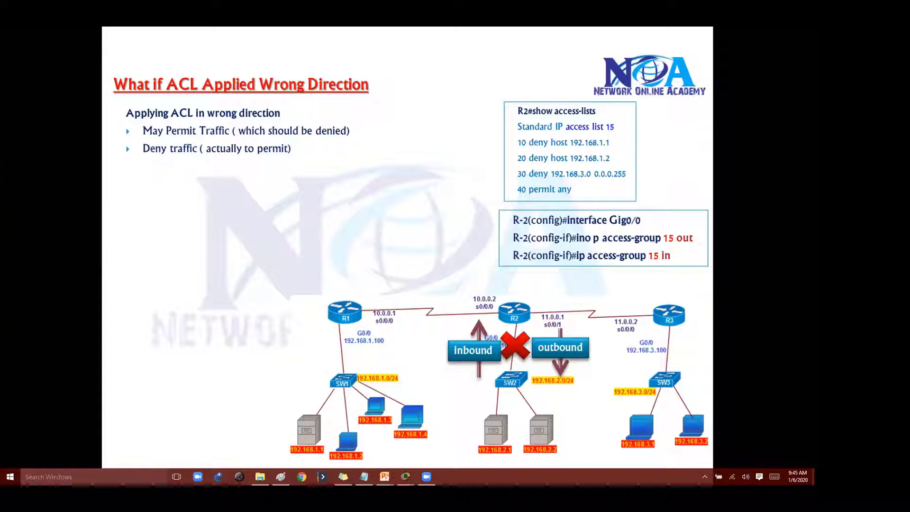
# Step: Switch to Router2's command line in Cisco Packet Tracer and enter global configuration mode with conf t
pyautogui.moveTo(405, 476)
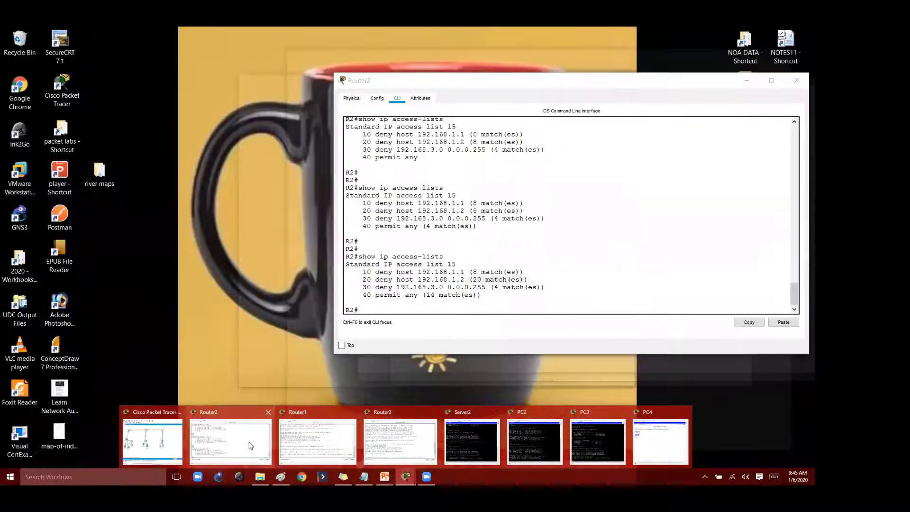
pyautogui.click(250, 445)
pyautogui.click(427, 240)
pyautogui.press('Return')
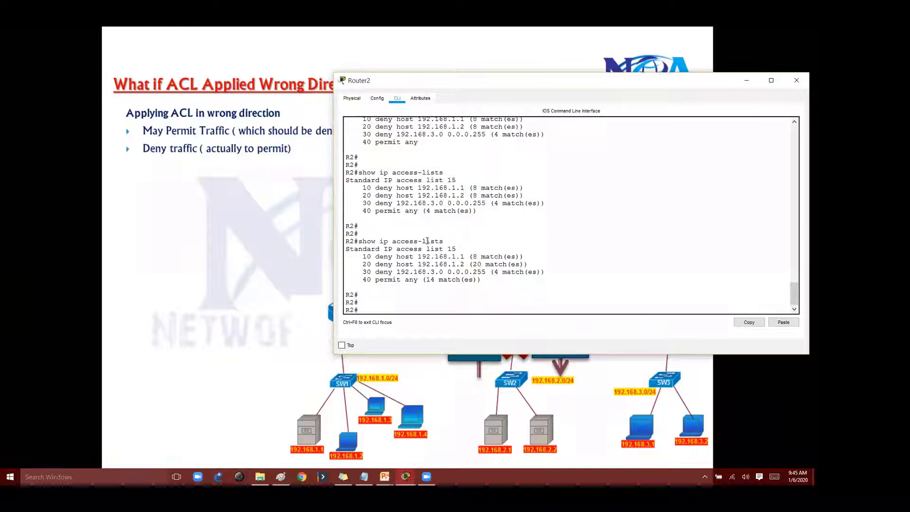
pyautogui.write('conf ftg')
pyautogui.press('Return')
pyautogui.press('Return')
pyautogui.write('conf t')
pyautogui.press('Return')
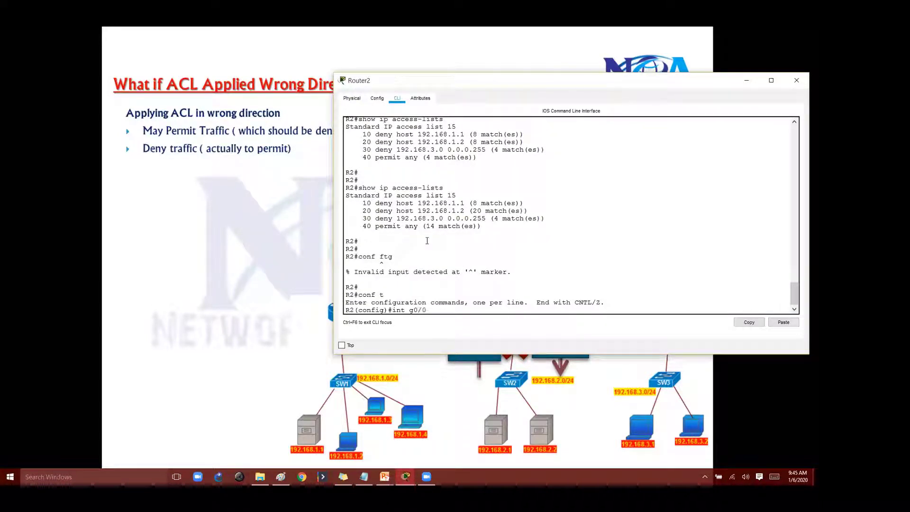
# Step: Remove access list 15 from the outbound direction of R2's interface g0/0 with no ip access-group 15 out
pyautogui.press('Return')
pyautogui.write('ip access-group 15 out')
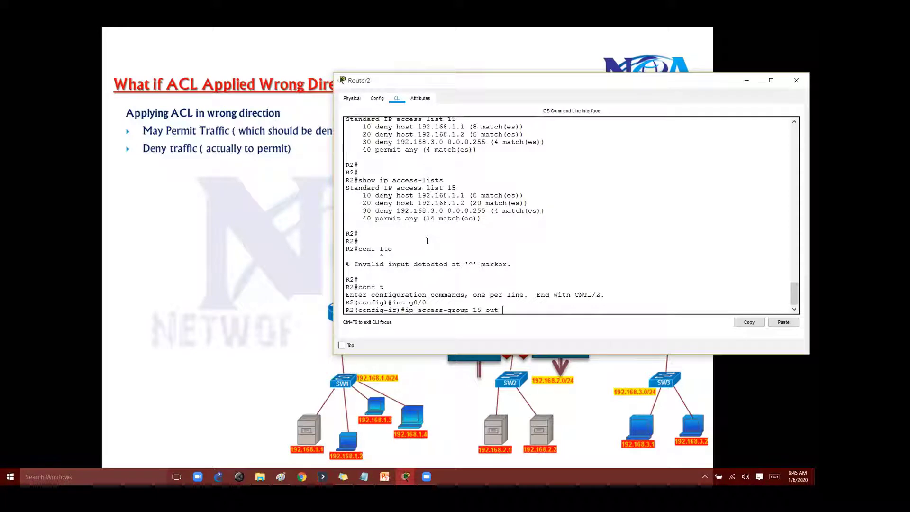
pyautogui.hotkey('ctrl', 'a')
pyautogui.write('no')
pyautogui.press('Return')
pyautogui.press('Return')
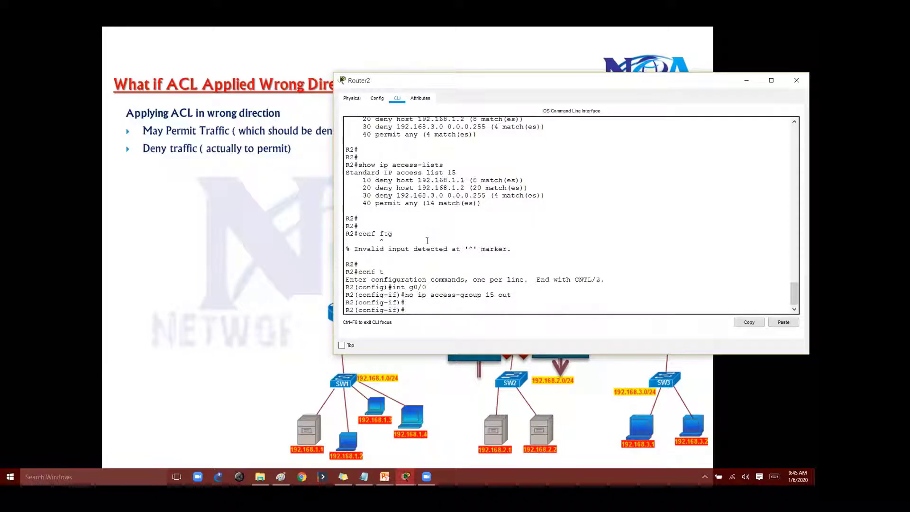
# Step: Apply access list 15 inbound on R2's interface g0/0 with ip access-group 15 in
pyautogui.press('Up')
pyautogui.press('Up')
pyautogui.write('c')
pyautogui.press('Tab')
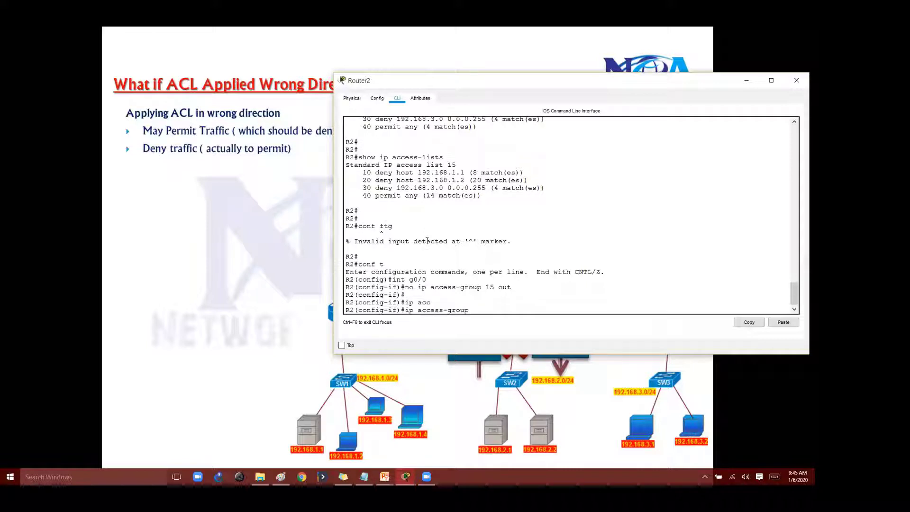
pyautogui.write('15  in')
pyautogui.press('Tab')
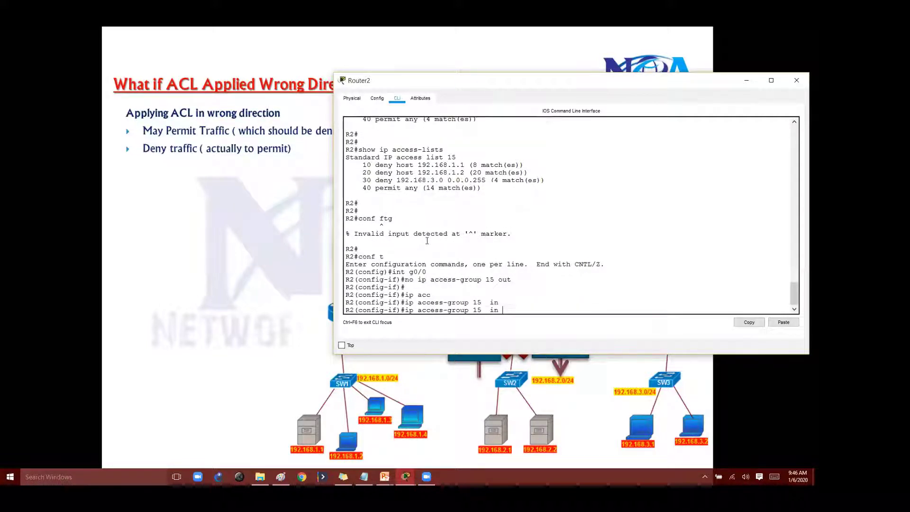
pyautogui.press('Return')
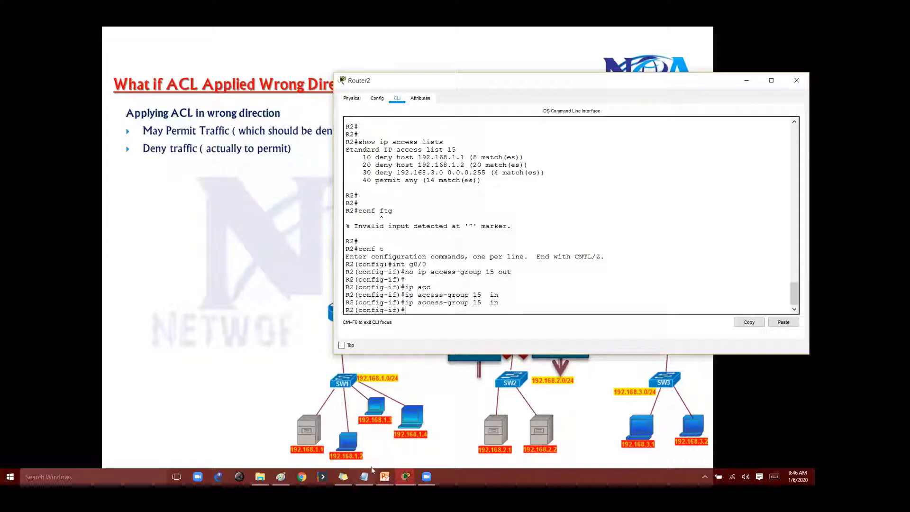
# Step: Bring up the topology drawing in Paint, and run ipconfig in Server2's command prompt to check its IP address
pyautogui.click(280, 477)
pyautogui.hotkey('alt', 'Tab')
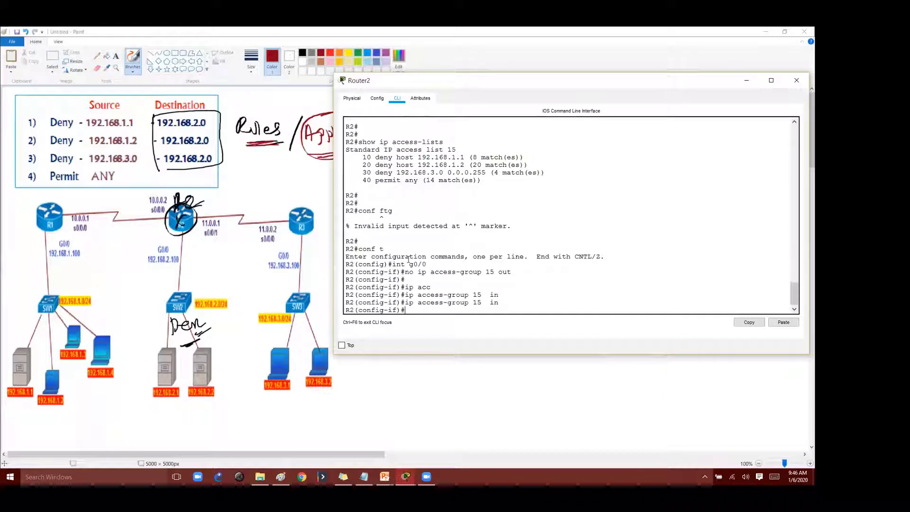
pyautogui.click(405, 476)
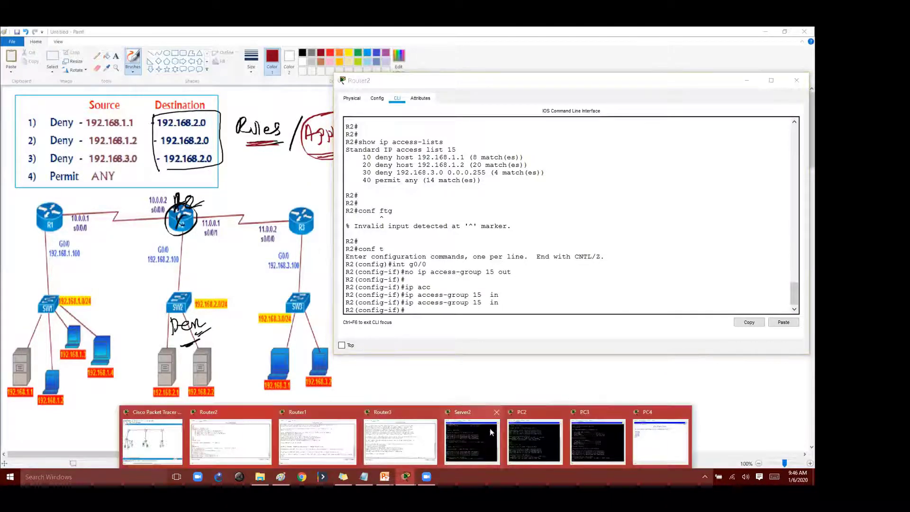
pyautogui.moveTo(497, 439)
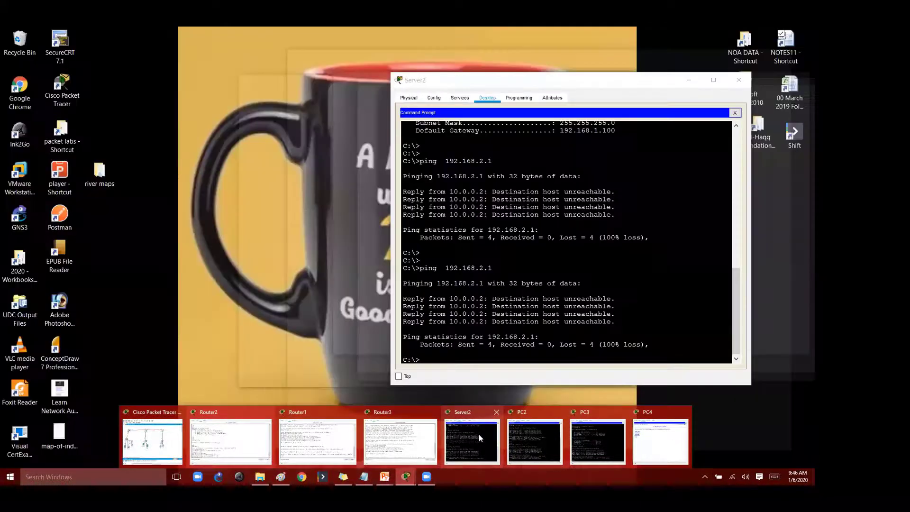
pyautogui.click(479, 434)
pyautogui.press('Return')
pyautogui.press('Return')
pyautogui.press('Return')
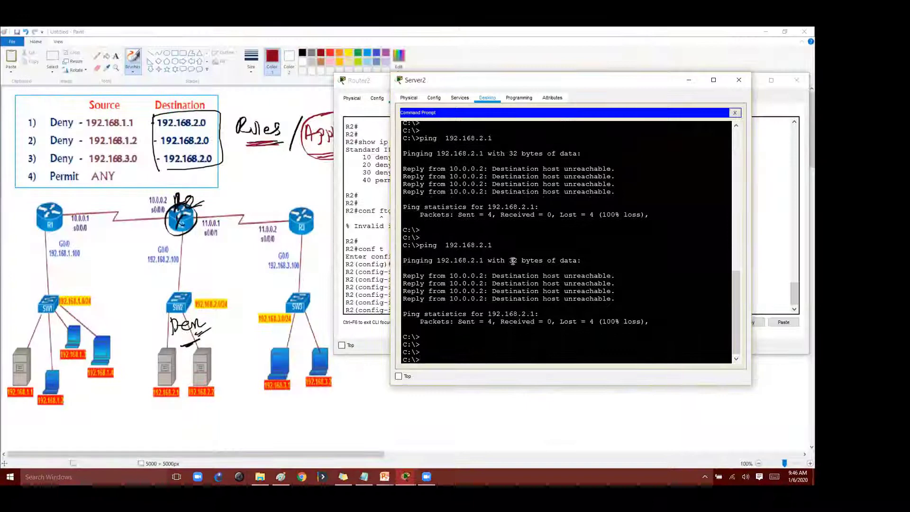
pyautogui.write('ipcon')
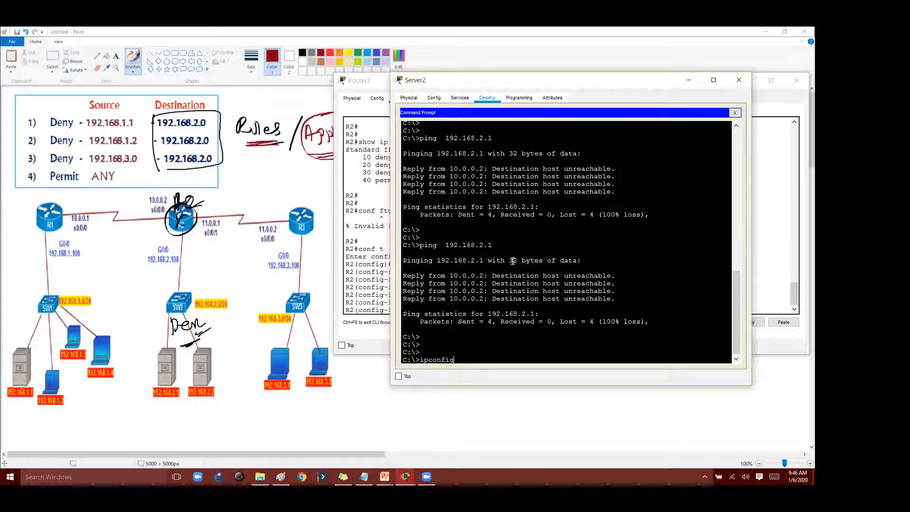
pyautogui.write('fig')
pyautogui.press('Return')
pyautogui.moveTo(589, 330); pyautogui.dragTo(623, 333)
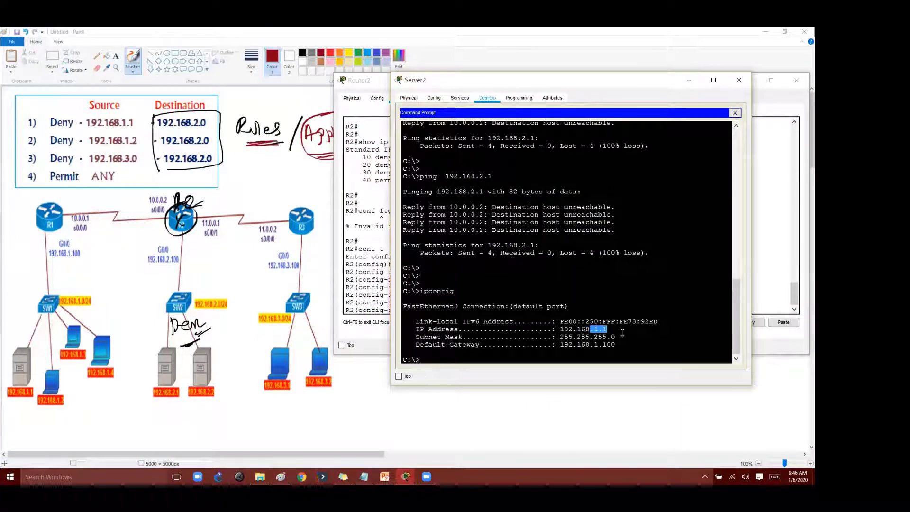
# Step: Ping 192.168.2.1 from Server2 to test the access list in the inbound direction
pyautogui.press('Up')
pyautogui.press('Up')
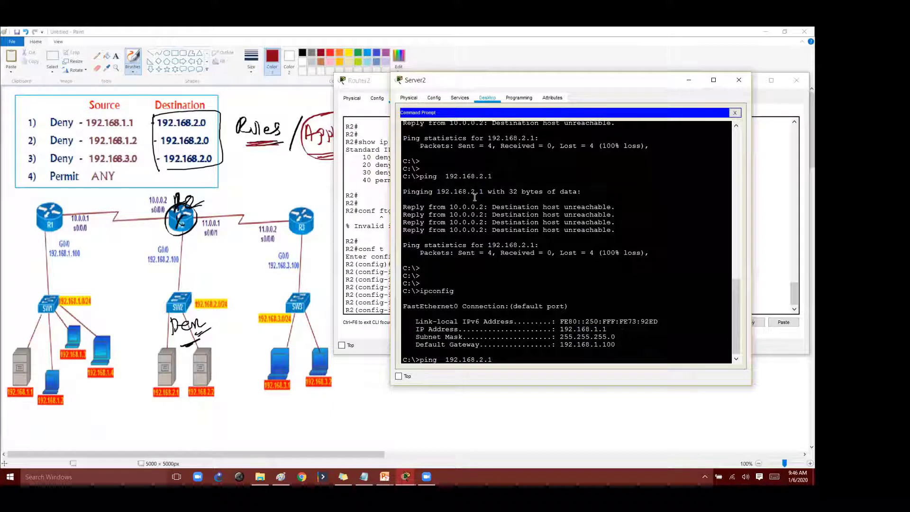
pyautogui.moveTo(493, 176); pyautogui.dragTo(486, 183)
pyautogui.press('Return')
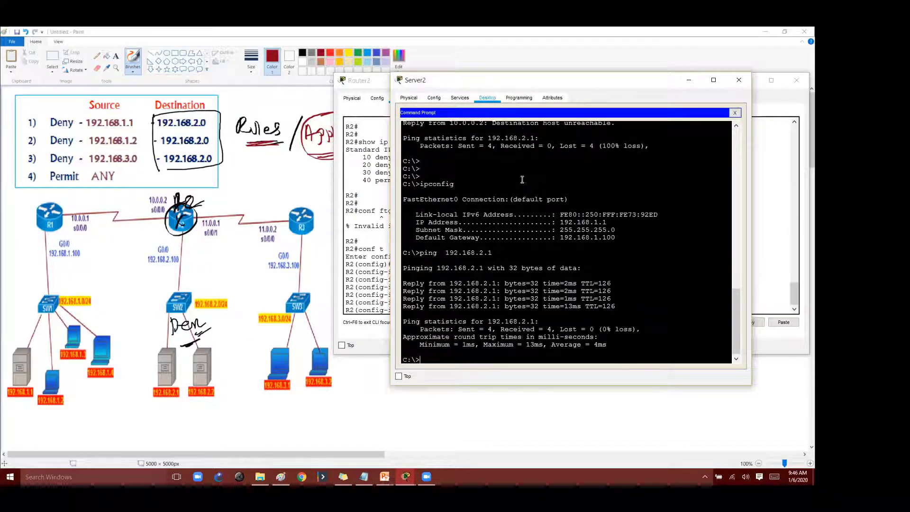
# Step: Circle the source address 192.168.1.1 in the first deny rule with red ink
pyautogui.hotkey('ctrl', '2')
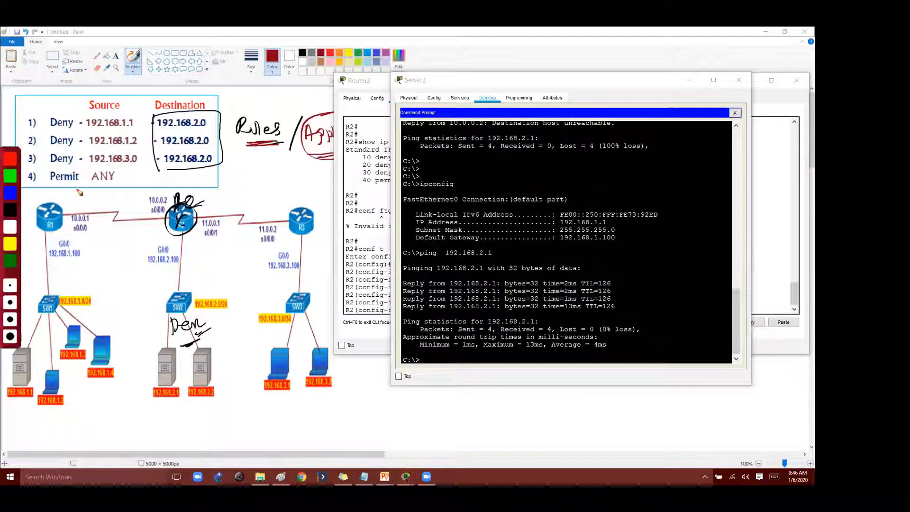
pyautogui.moveTo(102, 115)
pyautogui.mouseDown()
pyautogui.moveTo(114, 138)
pyautogui.moveTo(154, 116)
pyautogui.mouseUp()
pyautogui.hotkey('ctrl', '1')
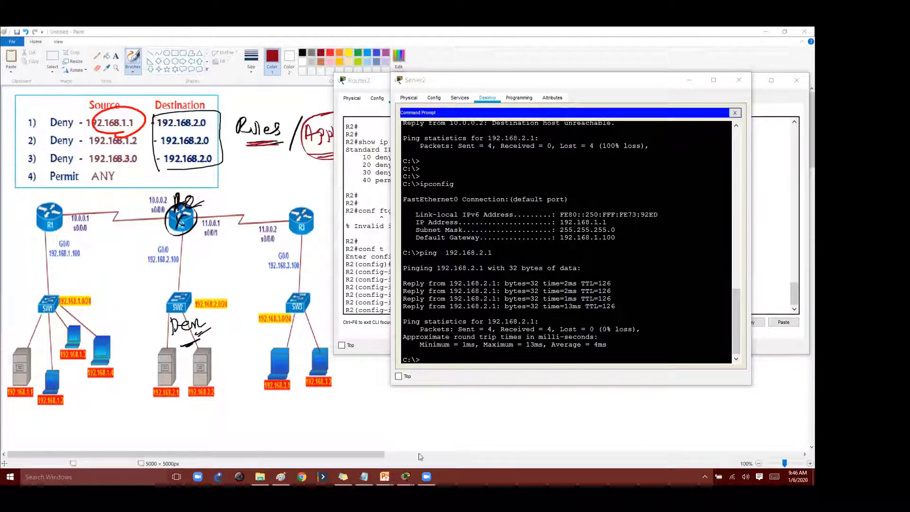
# Step: Leave configuration mode on Router2 and display the access lists with show ip access-lists
pyautogui.moveTo(405, 477)
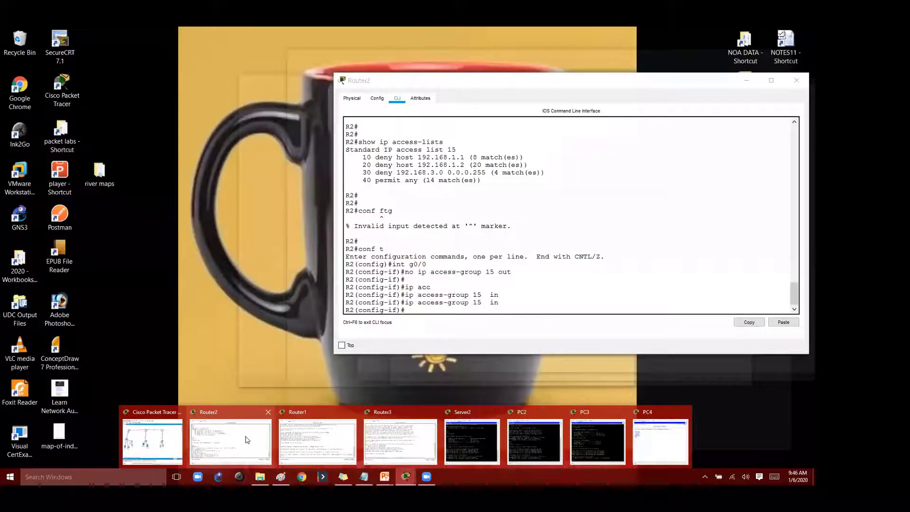
pyautogui.click(247, 440)
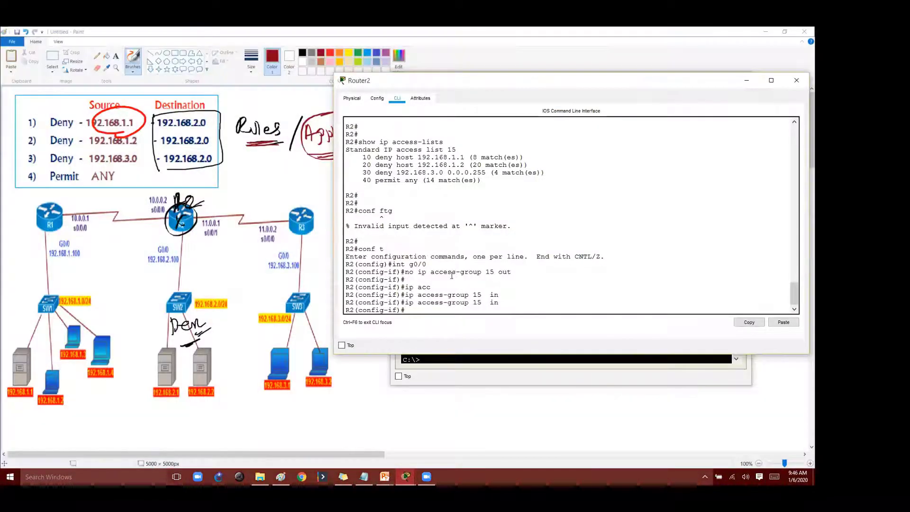
pyautogui.press('Return')
pyautogui.write('end')
pyautogui.press('Return')
pyautogui.write('show ip acc')
pyautogui.press('Tab')
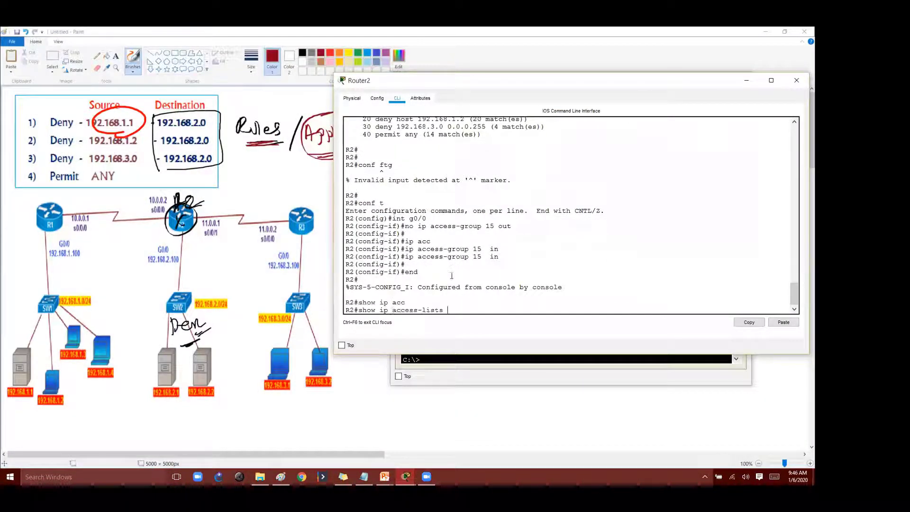
pyautogui.press('Return')
# Step: Compare access list 15's match counters with the earlier output, highlighting the permit any entry
pyautogui.scroll(3, 444, 264)
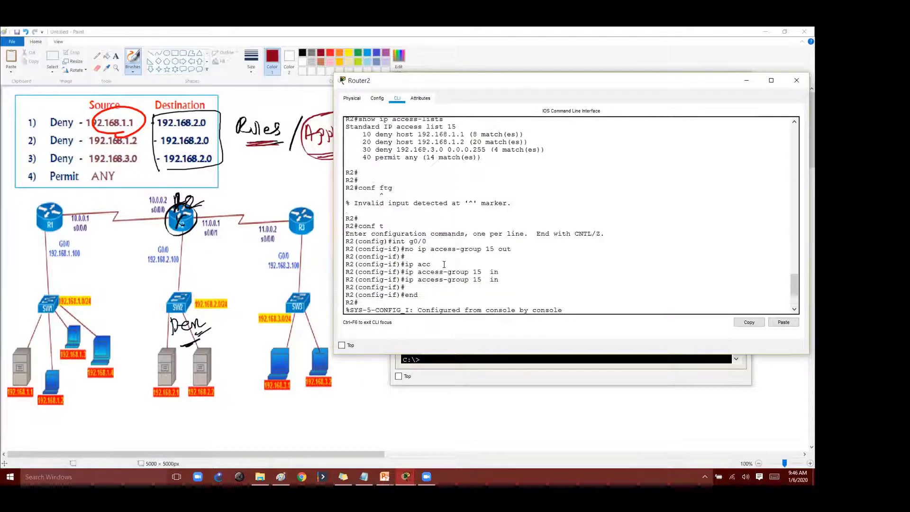
pyautogui.moveTo(472, 150); pyautogui.dragTo(431, 181)
pyautogui.scroll(-3, 423, 161)
pyautogui.scroll(4, 423, 170)
pyautogui.scroll(-5, 411, 293)
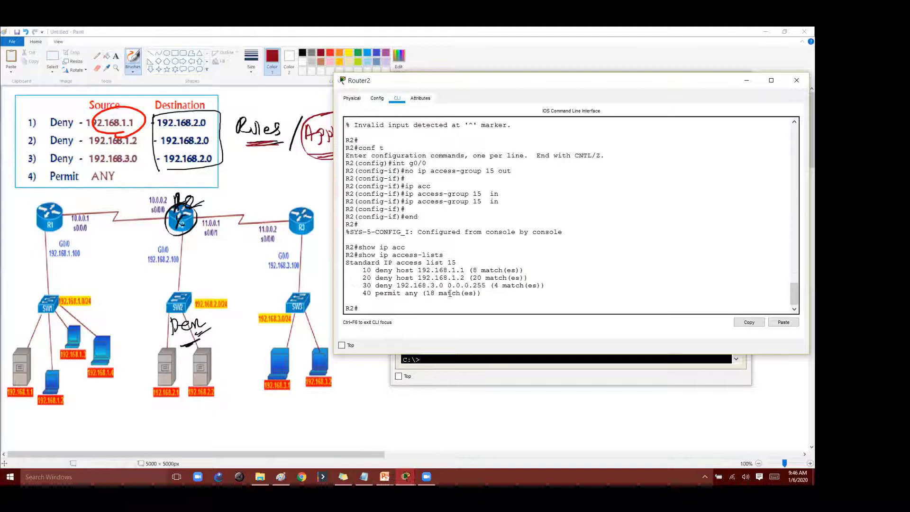
pyautogui.moveTo(409, 293); pyautogui.dragTo(516, 310)
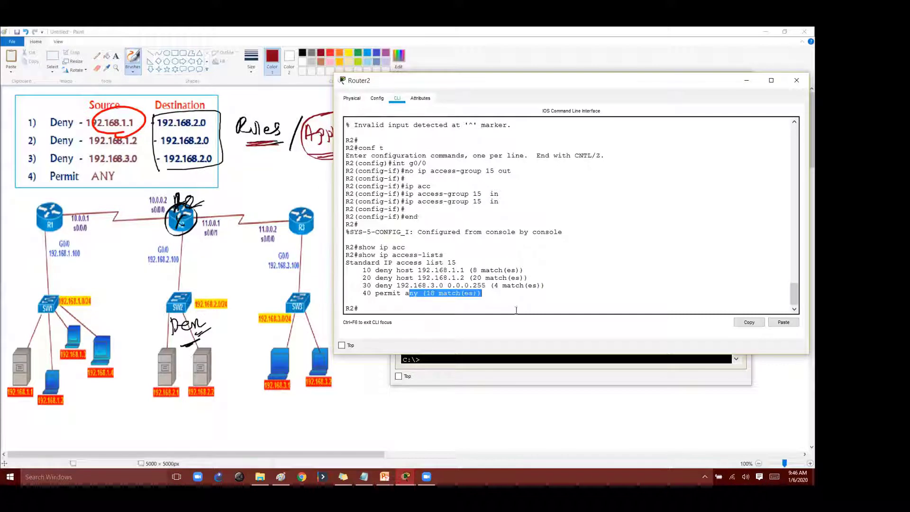
# Step: Mark the 192.168.1.1 and 192.168.2.1 servers, join them with a crossed-out curve, circle the first rule's source, and clear all ink
pyautogui.click(503, 366)
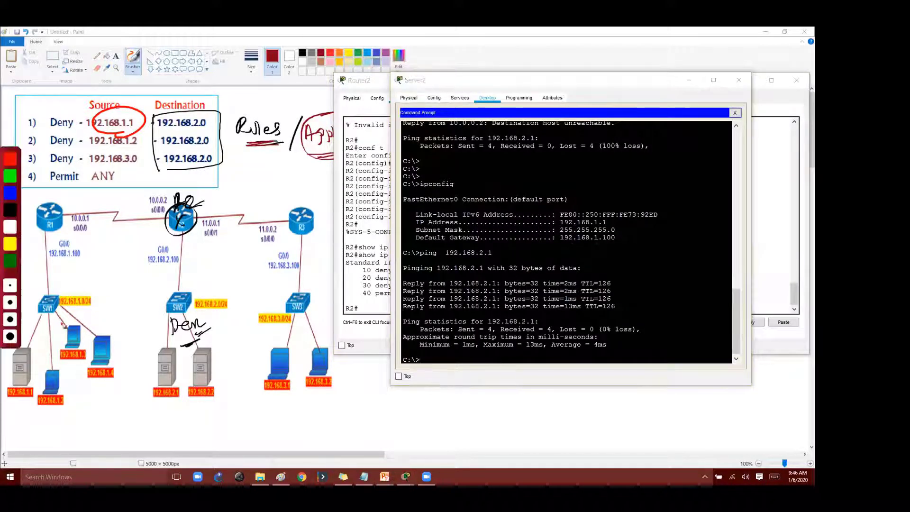
pyautogui.moveTo(9, 368); pyautogui.dragTo(15, 379)
pyautogui.click(20, 372)
pyautogui.moveTo(23, 364)
pyautogui.mouseDown()
pyautogui.moveTo(28, 373)
pyautogui.moveTo(14, 352)
pyautogui.mouseUp()
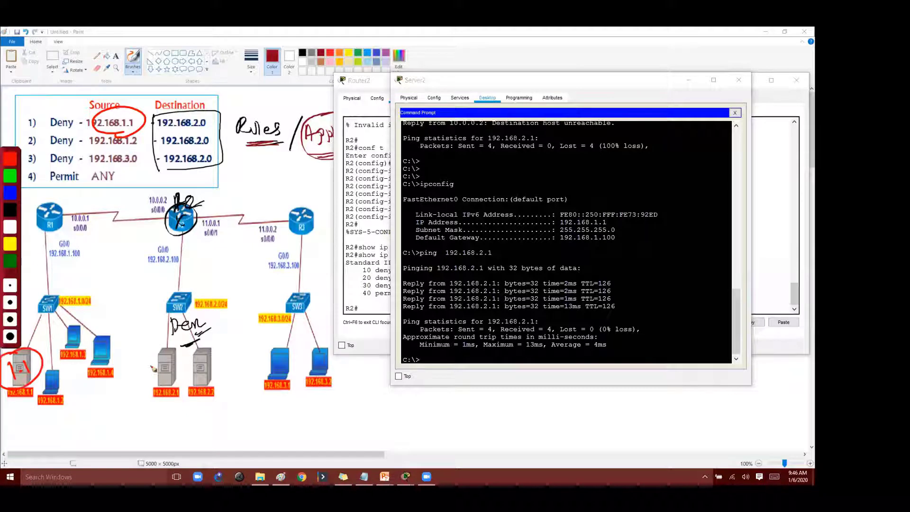
pyautogui.moveTo(151, 364); pyautogui.dragTo(162, 371)
pyautogui.moveTo(170, 362)
pyautogui.mouseDown()
pyautogui.moveTo(175, 372)
pyautogui.moveTo(152, 349)
pyautogui.mouseUp()
pyautogui.moveTo(27, 380); pyautogui.dragTo(169, 381)
pyautogui.moveTo(103, 406)
pyautogui.mouseDown()
pyautogui.moveTo(115, 417)
pyautogui.moveTo(105, 420)
pyautogui.mouseUp()
pyautogui.moveTo(136, 117); pyautogui.dragTo(146, 151)
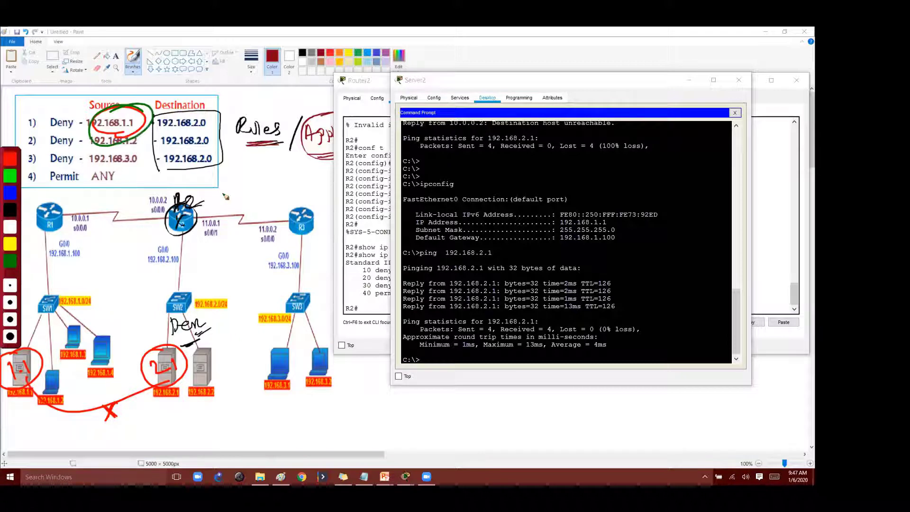
pyautogui.press('Escape')
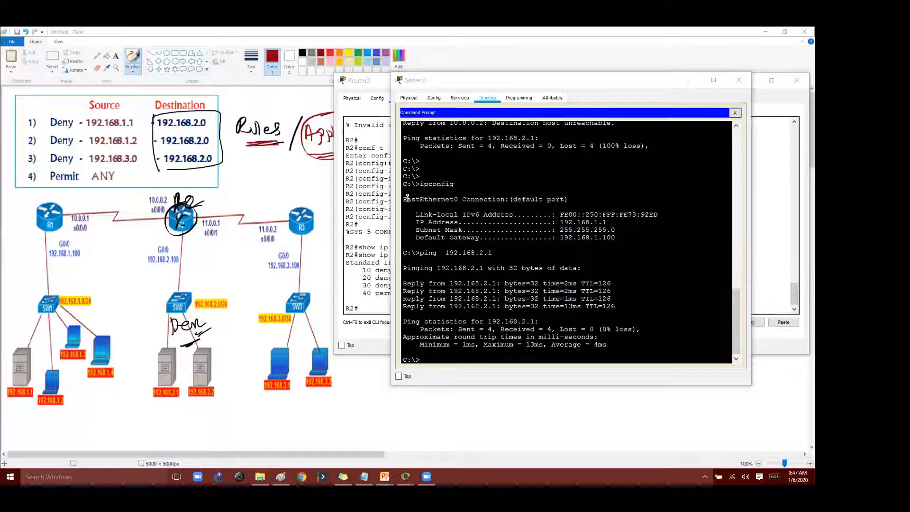
# Step: Switch to PC3's command prompt, ping 192.168.2.2 from it, and highlight the pinged address
pyautogui.click(371, 189)
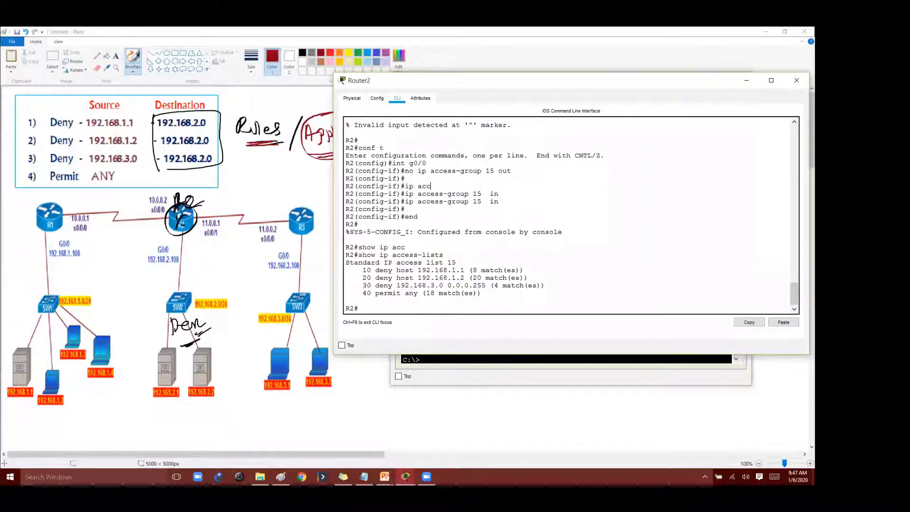
pyautogui.moveTo(405, 477)
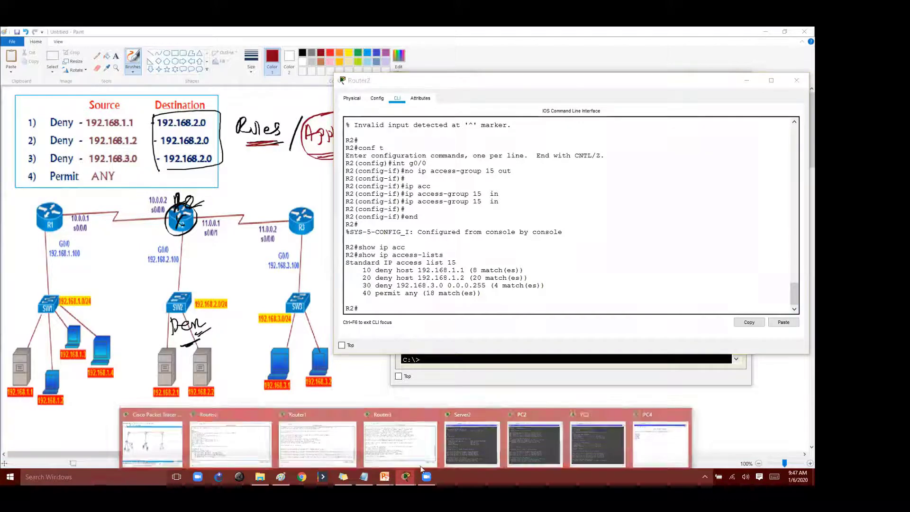
pyautogui.click(604, 437)
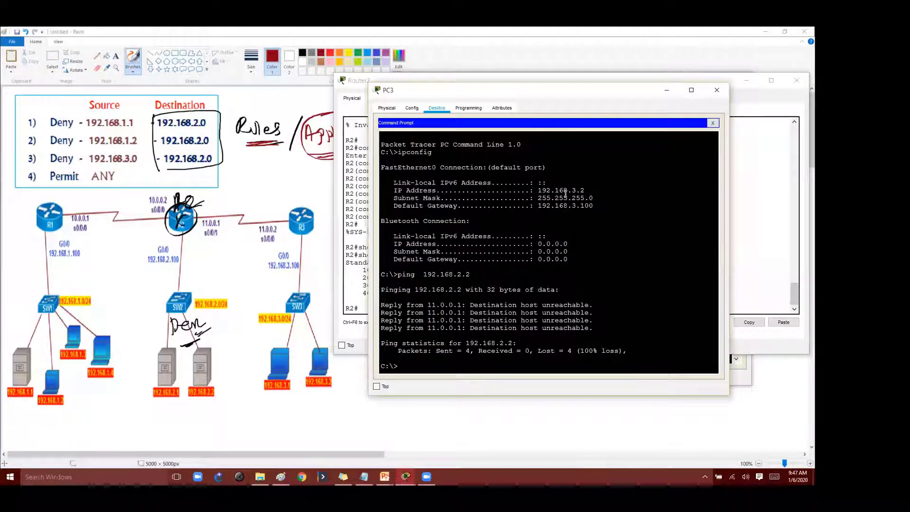
pyautogui.moveTo(563, 190); pyautogui.dragTo(595, 190)
pyautogui.press('Return')
pyautogui.write('ipconfig')
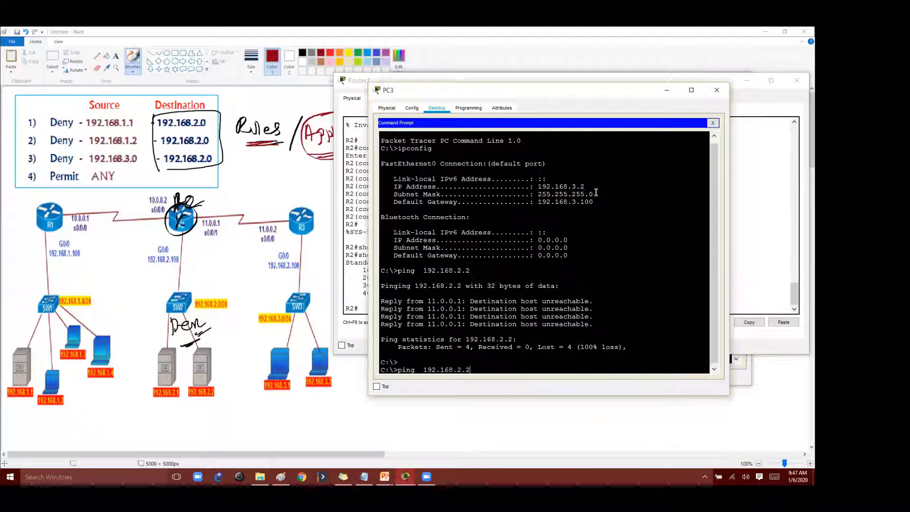
pyautogui.press('Down')
pyautogui.press('Down')
pyautogui.press('Up')
pyautogui.press('Return')
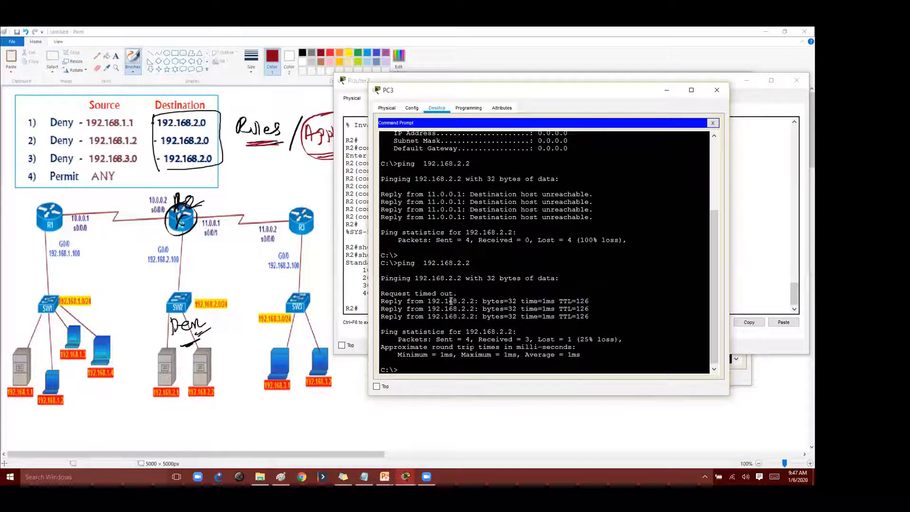
pyautogui.moveTo(448, 263); pyautogui.dragTo(495, 261)
# Step: In Paint, draw a black line under R2 and an upward arrow labelled "IN" beside its G0/0 link
pyautogui.click(321, 246)
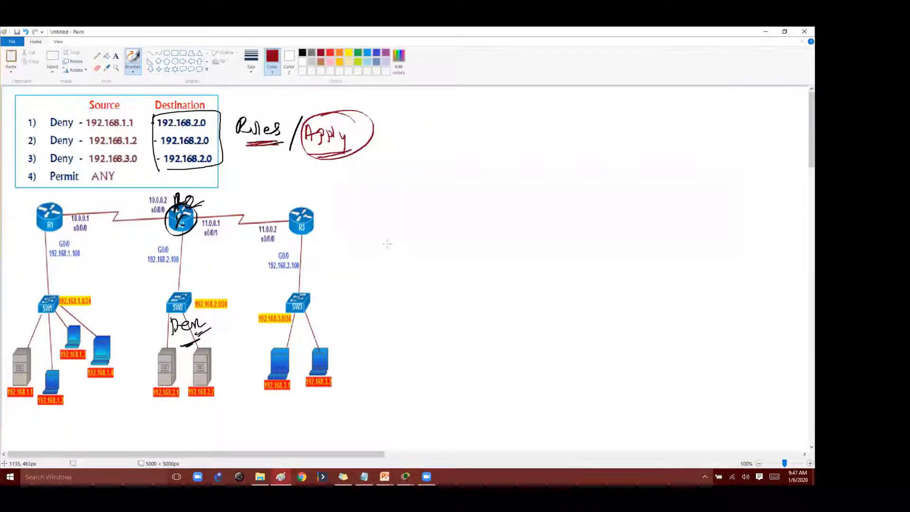
pyautogui.click(302, 53)
pyautogui.moveTo(141, 242); pyautogui.dragTo(222, 241)
pyautogui.moveTo(139, 253); pyautogui.dragTo(144, 289)
pyautogui.moveTo(140, 250)
pyautogui.mouseDown()
pyautogui.moveTo(133, 265)
pyautogui.moveTo(147, 257)
pyautogui.mouseUp()
pyautogui.moveTo(104, 272); pyautogui.dragTo(107, 288)
pyautogui.moveTo(102, 289); pyautogui.dragTo(111, 287)
pyautogui.moveTo(115, 287); pyautogui.dragTo(123, 276)
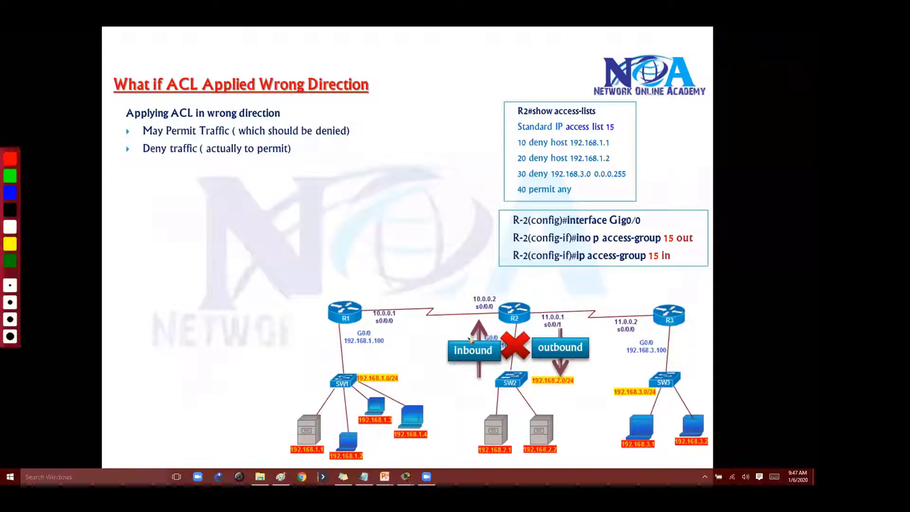
# Step: On the slide, circle the inbound label in green, write "ACL" beside R2, and return to Paint
pyautogui.moveTo(488, 367)
pyautogui.mouseDown()
pyautogui.moveTo(500, 333)
pyautogui.moveTo(462, 309)
pyautogui.moveTo(493, 310)
pyautogui.mouseUp()
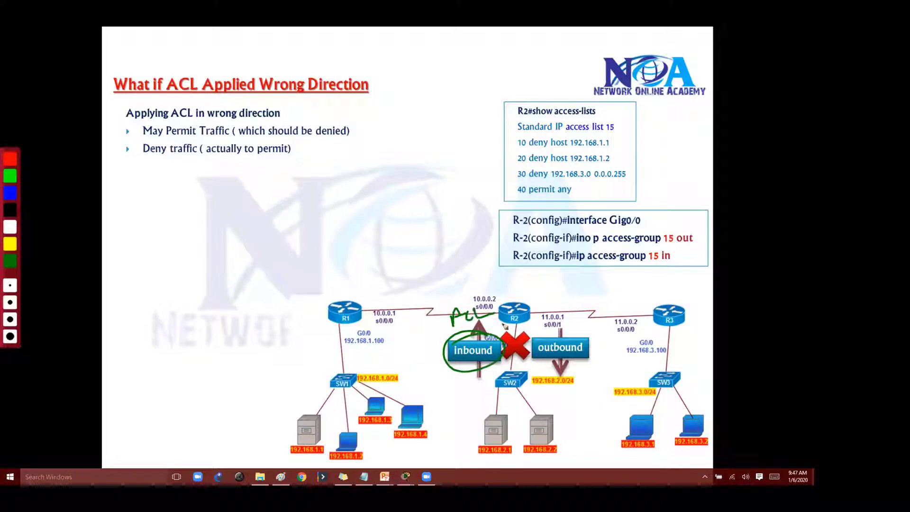
pyautogui.hotkey('alt', 'Tab')
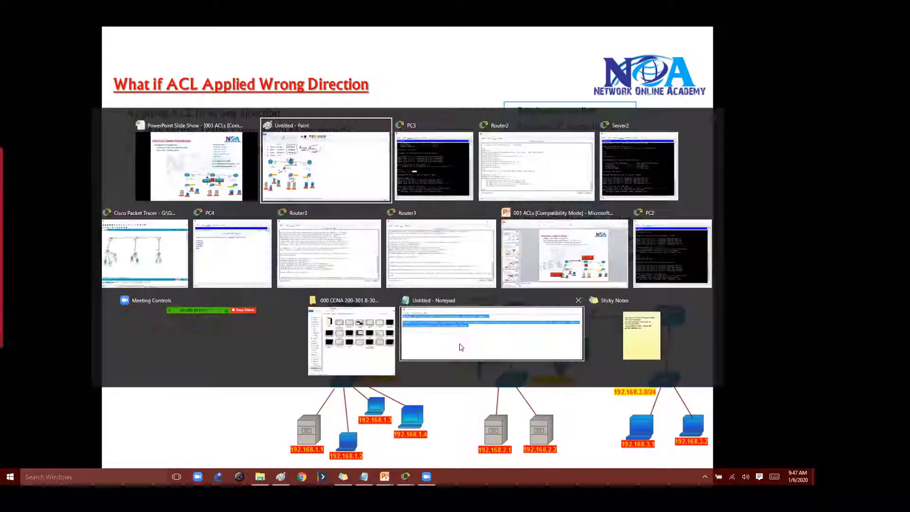
pyautogui.hotkey('ctrl', '2')
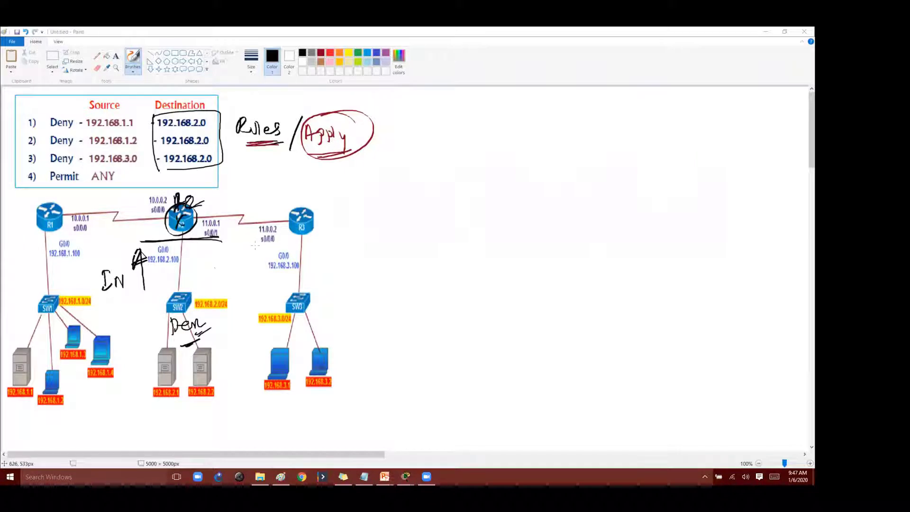
# Step: Sketch a black packet table on the blank canvas with S 192.168.1.1 above D 192.168.2.1
pyautogui.moveTo(401, 167); pyautogui.dragTo(396, 178)
pyautogui.moveTo(414, 157); pyautogui.dragTo(411, 217)
pyautogui.moveTo(374, 205); pyautogui.dragTo(525, 194)
pyautogui.moveTo(443, 161); pyautogui.dragTo(454, 175)
pyautogui.moveTo(463, 161)
pyautogui.mouseDown()
pyautogui.moveTo(463, 177)
pyautogui.moveTo(474, 174)
pyautogui.mouseUp()
pyautogui.moveTo(485, 161)
pyautogui.mouseDown()
pyautogui.moveTo(483, 173)
pyautogui.moveTo(493, 168)
pyautogui.mouseUp()
pyautogui.moveTo(498, 159); pyautogui.dragTo(499, 181)
pyautogui.moveTo(428, 202)
pyautogui.mouseDown()
pyautogui.moveTo(428, 220)
pyautogui.moveTo(437, 214)
pyautogui.mouseUp()
pyautogui.moveTo(444, 205); pyautogui.dragTo(459, 217)
pyautogui.moveTo(469, 203); pyautogui.dragTo(475, 214)
pyautogui.moveTo(483, 203)
pyautogui.mouseDown()
pyautogui.moveTo(488, 215)
pyautogui.moveTo(505, 214)
pyautogui.mouseUp()
pyautogui.moveTo(509, 201); pyautogui.dragTo(509, 222)
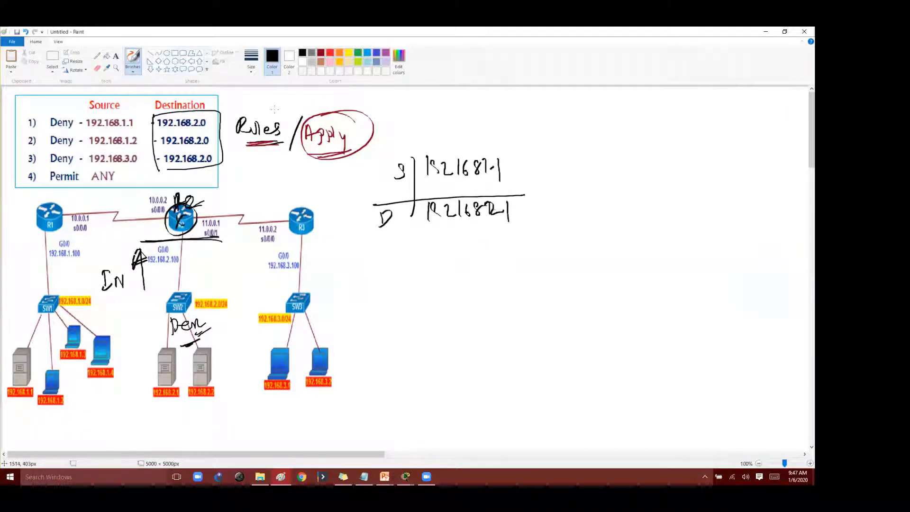
# Step: Trace the request path as a thick dark red arrow from the 192.168.1.1 server through R1 and R2 to the 192.168.2.0 servers
pyautogui.click(321, 53)
pyautogui.click(134, 67)
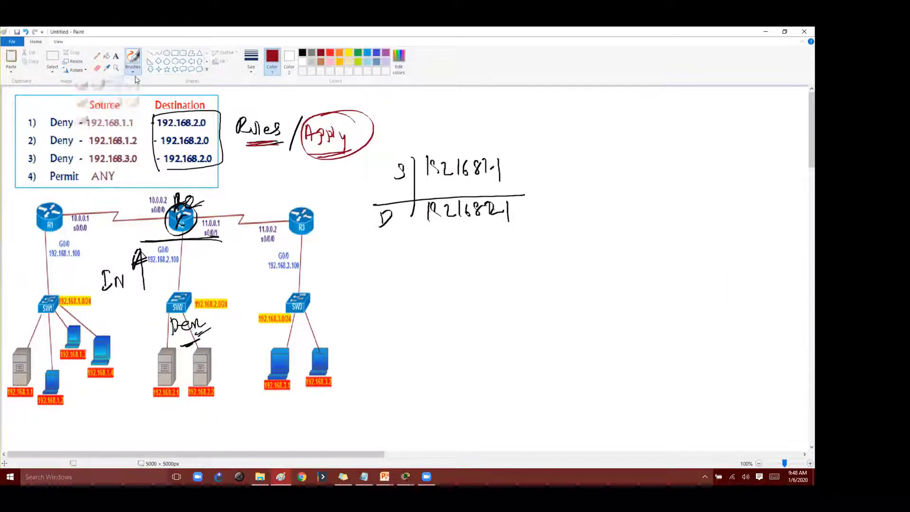
pyautogui.click(116, 102)
pyautogui.moveTo(17, 351)
pyautogui.mouseDown()
pyautogui.moveTo(38, 293)
pyautogui.moveTo(38, 215)
pyautogui.moveTo(107, 198)
pyautogui.moveTo(194, 201)
pyautogui.moveTo(203, 219)
pyautogui.moveTo(199, 395)
pyautogui.moveTo(183, 397)
pyautogui.moveTo(214, 394)
pyautogui.moveTo(190, 400)
pyautogui.moveTo(199, 417)
pyautogui.mouseUp()
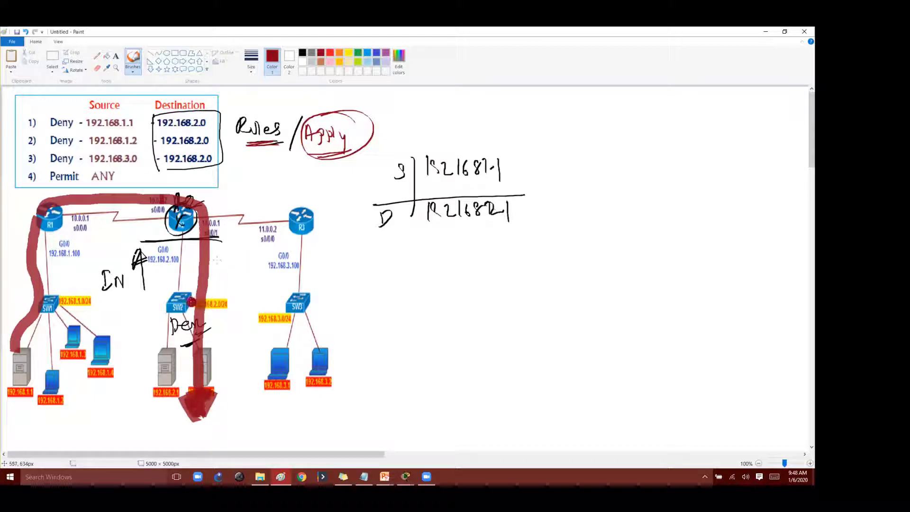
# Step: Circle the 192.168.2.1 server in thick blue and draw a blue return arrow from it up to the "IN" label
pyautogui.click(133, 70)
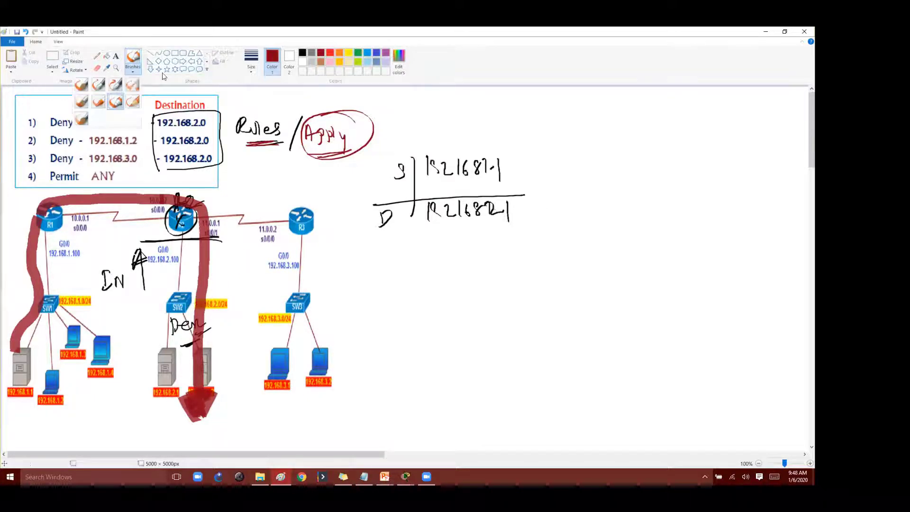
pyautogui.click(323, 60)
pyautogui.click(368, 52)
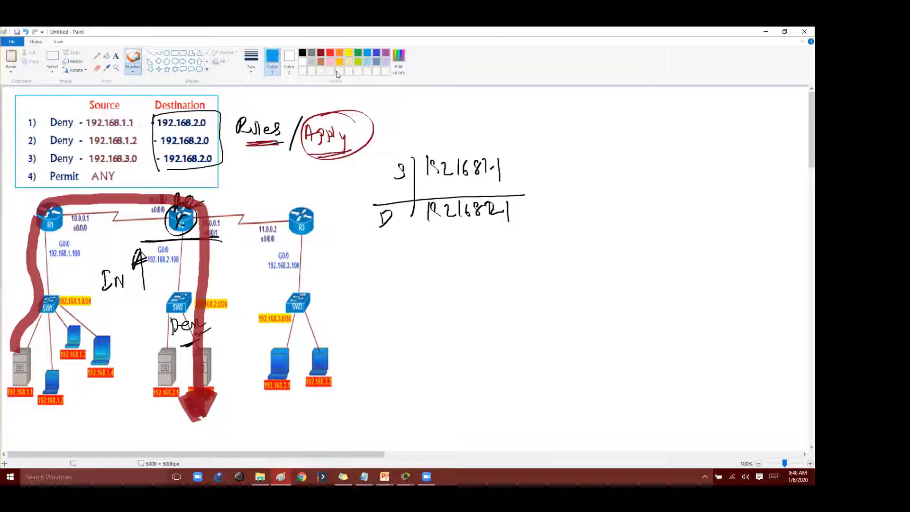
pyautogui.moveTo(178, 341)
pyautogui.mouseDown()
pyautogui.moveTo(156, 333)
pyautogui.moveTo(194, 365)
pyautogui.mouseUp()
pyautogui.moveTo(165, 417)
pyautogui.mouseDown()
pyautogui.moveTo(116, 432)
pyautogui.moveTo(95, 355)
pyautogui.moveTo(103, 298)
pyautogui.moveTo(123, 304)
pyautogui.mouseUp()
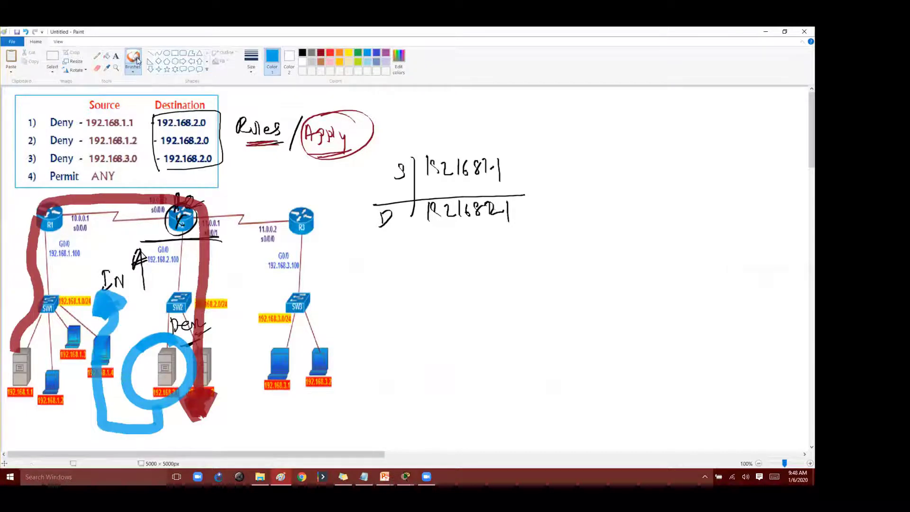
# Step: Write a thin blue reply note with source 192.168.2.1 over destination 192.168.1.1, and circle both addresses
pyautogui.click(132, 70)
pyautogui.click(122, 83)
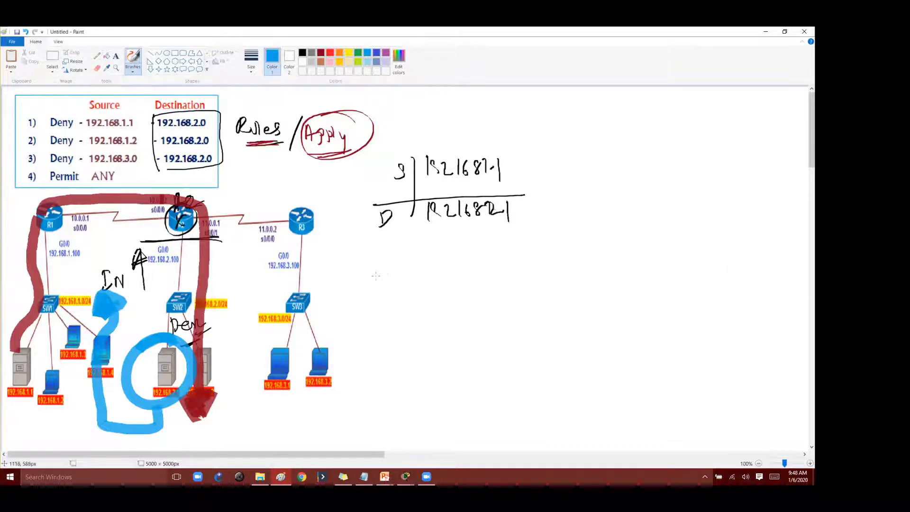
pyautogui.moveTo(376, 275); pyautogui.dragTo(513, 279)
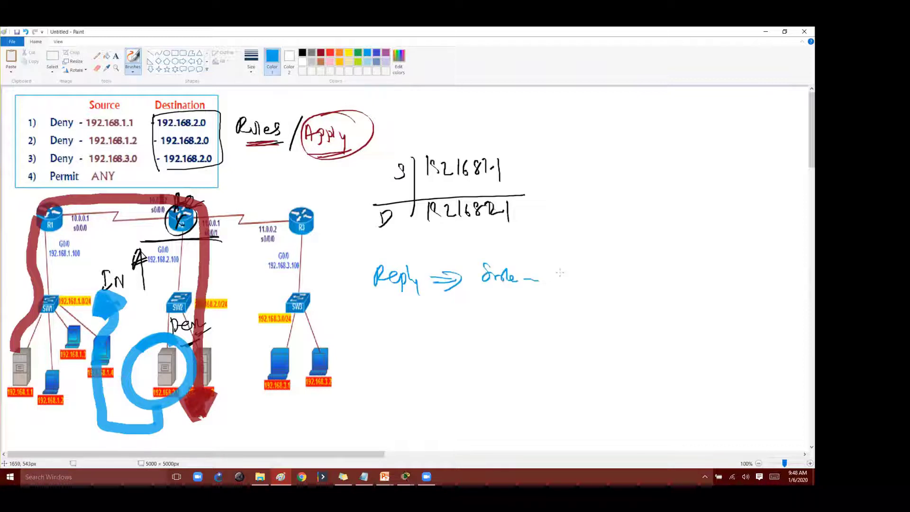
pyautogui.moveTo(550, 261)
pyautogui.mouseDown()
pyautogui.moveTo(562, 278)
pyautogui.moveTo(612, 275)
pyautogui.mouseUp()
pyautogui.moveTo(618, 267); pyautogui.dragTo(642, 287)
pyautogui.moveTo(541, 292); pyautogui.dragTo(650, 291)
pyautogui.moveTo(482, 305)
pyautogui.mouseDown()
pyautogui.moveTo(484, 322)
pyautogui.moveTo(531, 311)
pyautogui.moveTo(559, 316)
pyautogui.mouseUp()
pyautogui.moveTo(563, 302)
pyautogui.mouseDown()
pyautogui.moveTo(569, 313)
pyautogui.moveTo(591, 315)
pyautogui.mouseUp()
pyautogui.moveTo(594, 298)
pyautogui.mouseDown()
pyautogui.moveTo(594, 317)
pyautogui.moveTo(602, 315)
pyautogui.mouseUp()
pyautogui.moveTo(608, 299)
pyautogui.mouseDown()
pyautogui.moveTo(612, 314)
pyautogui.moveTo(639, 318)
pyautogui.mouseUp()
pyautogui.click(627, 312)
pyautogui.moveTo(571, 337)
pyautogui.mouseDown()
pyautogui.moveTo(527, 277)
pyautogui.moveTo(585, 338)
pyautogui.mouseUp()
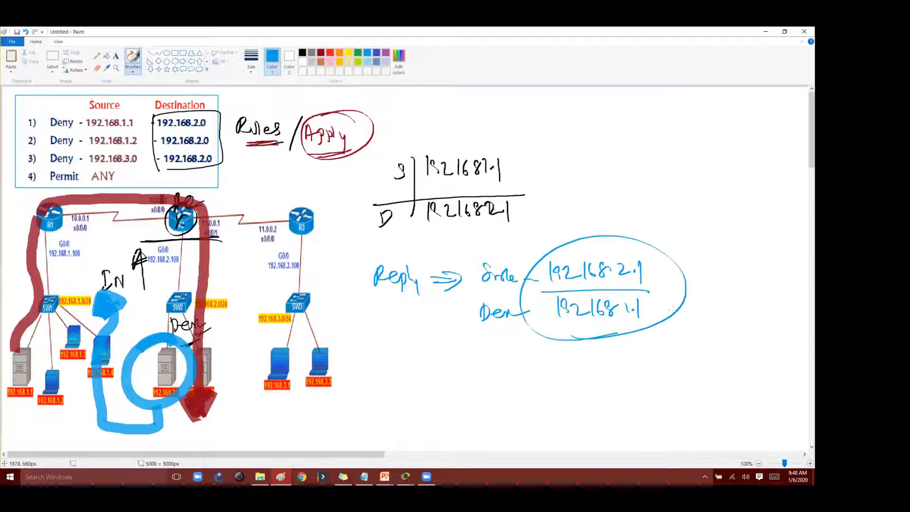
# Step: Label the two servers in green screen ink as circled 1.1 with S and circled 2.1 with D
pyautogui.hotkey('ctrl', '2')
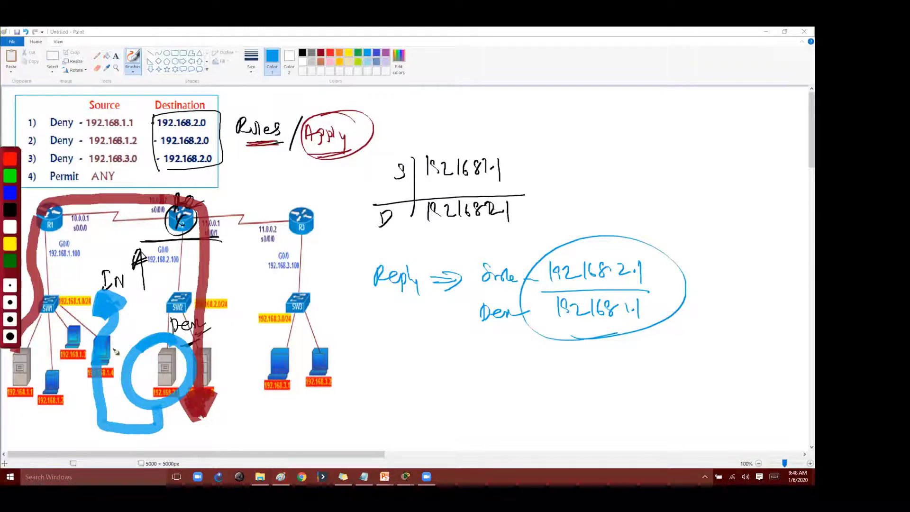
pyautogui.moveTo(21, 353); pyautogui.dragTo(29, 368)
pyautogui.click(33, 364)
pyautogui.moveTo(38, 352)
pyautogui.mouseDown()
pyautogui.moveTo(41, 366)
pyautogui.moveTo(32, 343)
pyautogui.mouseUp()
pyautogui.moveTo(162, 361); pyautogui.dragTo(180, 372)
pyautogui.moveTo(184, 354)
pyautogui.mouseDown()
pyautogui.moveTo(189, 372)
pyautogui.moveTo(186, 346)
pyautogui.mouseUp()
pyautogui.moveTo(32, 398); pyautogui.dragTo(19, 416)
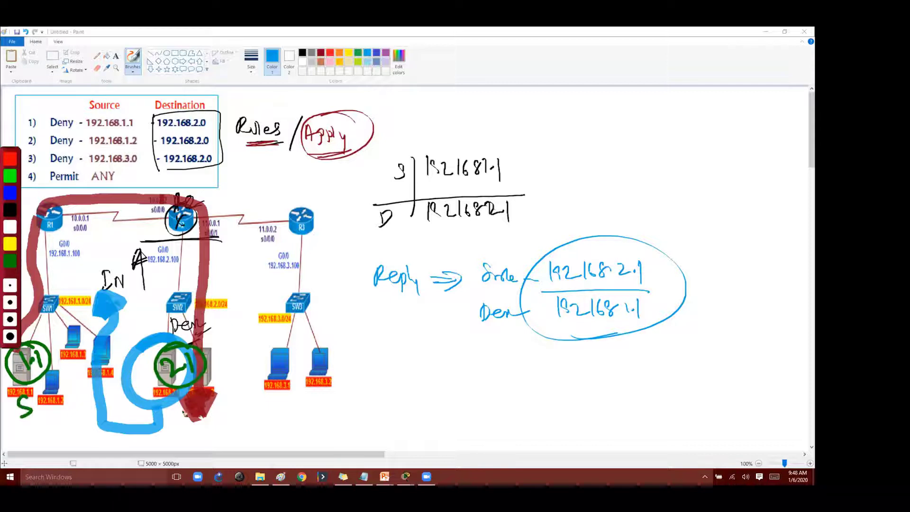
pyautogui.moveTo(180, 405); pyautogui.dragTo(180, 421)
pyautogui.moveTo(181, 404); pyautogui.dragTo(189, 421)
# Step: Mark a black cross beside SW2, trace the request path from server 1.1 through R1 and R2 to it, and clear all screen ink
pyautogui.moveTo(193, 293)
pyautogui.mouseDown()
pyautogui.moveTo(208, 310)
pyautogui.moveTo(196, 313)
pyautogui.moveTo(237, 294)
pyautogui.mouseUp()
pyautogui.moveTo(243, 279); pyautogui.dragTo(259, 283)
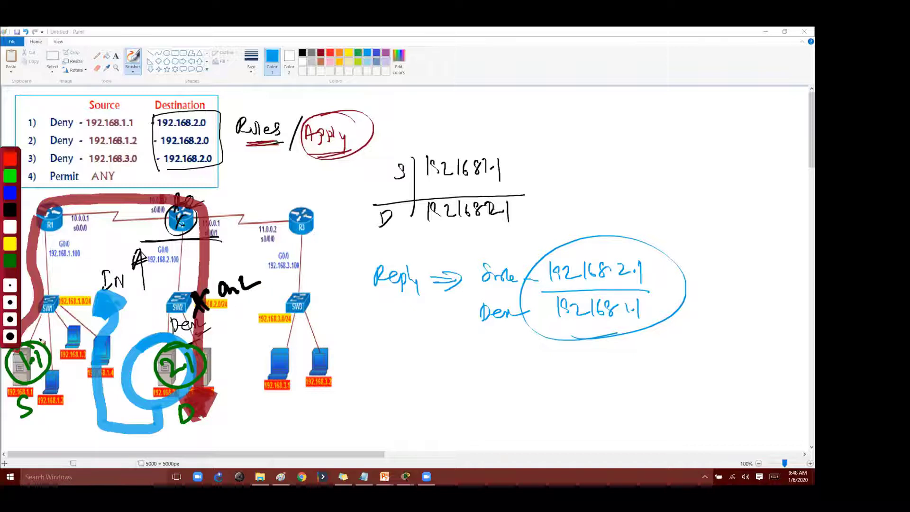
pyautogui.moveTo(41, 341)
pyautogui.mouseDown()
pyautogui.moveTo(29, 346)
pyautogui.moveTo(36, 337)
pyautogui.moveTo(23, 277)
pyautogui.moveTo(201, 201)
pyautogui.moveTo(204, 294)
pyautogui.mouseUp()
pyautogui.moveTo(195, 258); pyautogui.dragTo(203, 279)
pyautogui.moveTo(211, 256); pyautogui.dragTo(198, 278)
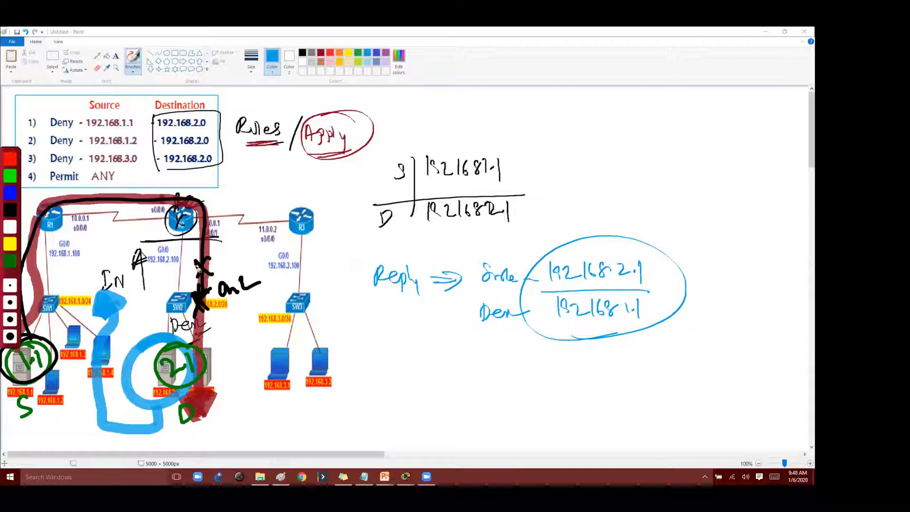
pyautogui.hotkey('ctrl', 'shift', '7')
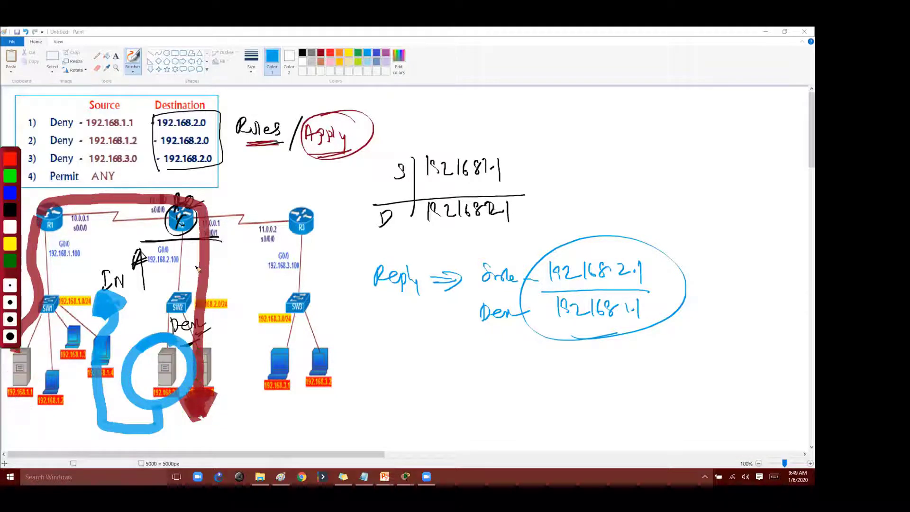
# Step: Mark a black "in" arrow below R2, trace the request path in red and the reply in black, and write a green S
pyautogui.moveTo(153, 293)
pyautogui.mouseDown()
pyautogui.moveTo(153, 251)
pyautogui.moveTo(168, 284)
pyautogui.mouseUp()
pyautogui.moveTo(176, 274)
pyautogui.mouseDown()
pyautogui.moveTo(178, 287)
pyautogui.moveTo(197, 285)
pyautogui.mouseUp()
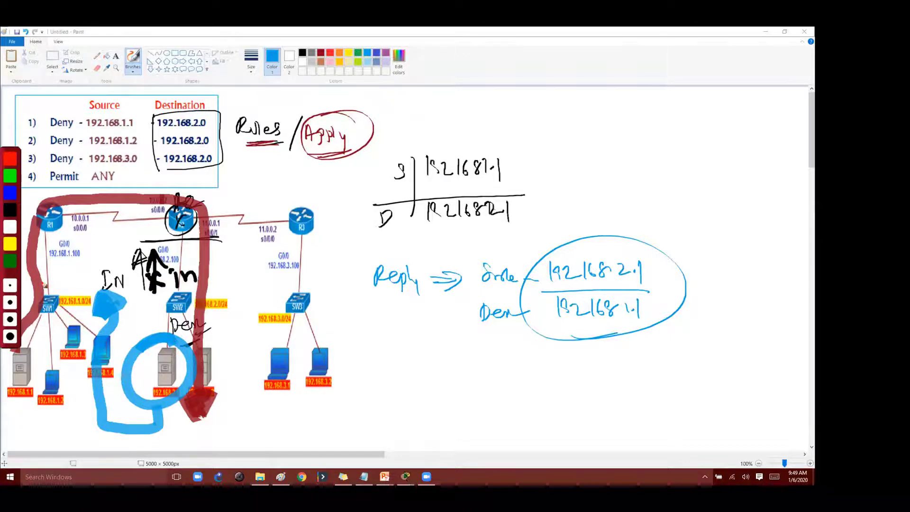
pyautogui.moveTo(44, 285)
pyautogui.mouseDown()
pyautogui.moveTo(45, 235)
pyautogui.moveTo(180, 192)
pyautogui.moveTo(224, 268)
pyautogui.moveTo(208, 423)
pyautogui.moveTo(226, 409)
pyautogui.moveTo(160, 331)
pyautogui.moveTo(148, 340)
pyautogui.moveTo(171, 345)
pyautogui.mouseUp()
pyautogui.moveTo(252, 396); pyautogui.dragTo(243, 413)
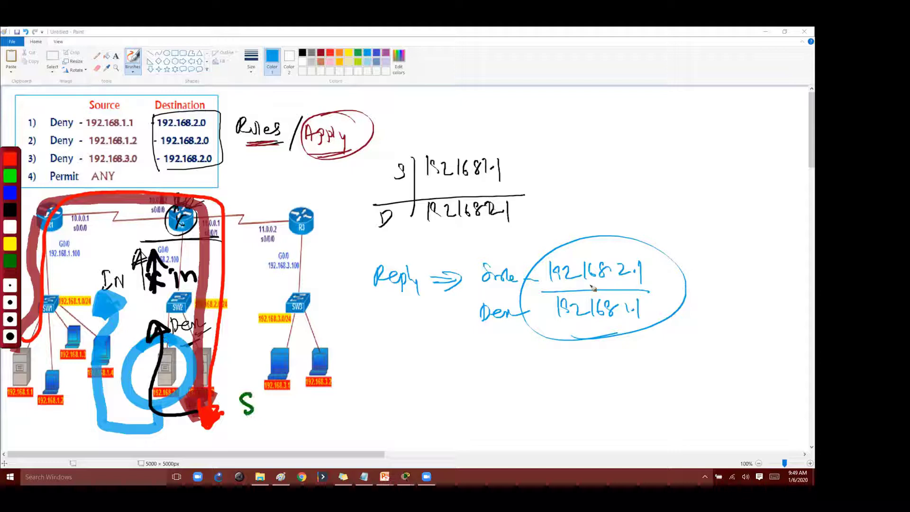
# Step: Circle the reply's source 192.168.2.1 in green, label it as source, and trace the reply up to a point marked "ACL"
pyautogui.moveTo(590, 288); pyautogui.dragTo(564, 301)
pyautogui.moveTo(209, 413)
pyautogui.mouseDown()
pyautogui.moveTo(160, 379)
pyautogui.moveTo(150, 274)
pyautogui.moveTo(153, 306)
pyautogui.moveTo(163, 287)
pyautogui.mouseUp()
pyautogui.moveTo(237, 282)
pyautogui.mouseDown()
pyautogui.moveTo(256, 278)
pyautogui.moveTo(292, 295)
pyautogui.mouseUp()
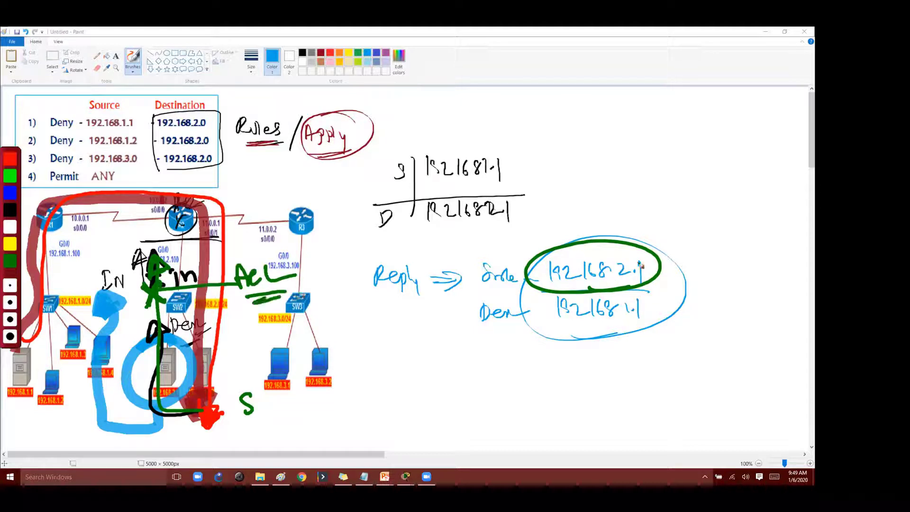
pyautogui.moveTo(641, 264)
pyautogui.mouseDown()
pyautogui.moveTo(645, 252)
pyautogui.moveTo(682, 271)
pyautogui.moveTo(734, 265)
pyautogui.mouseUp()
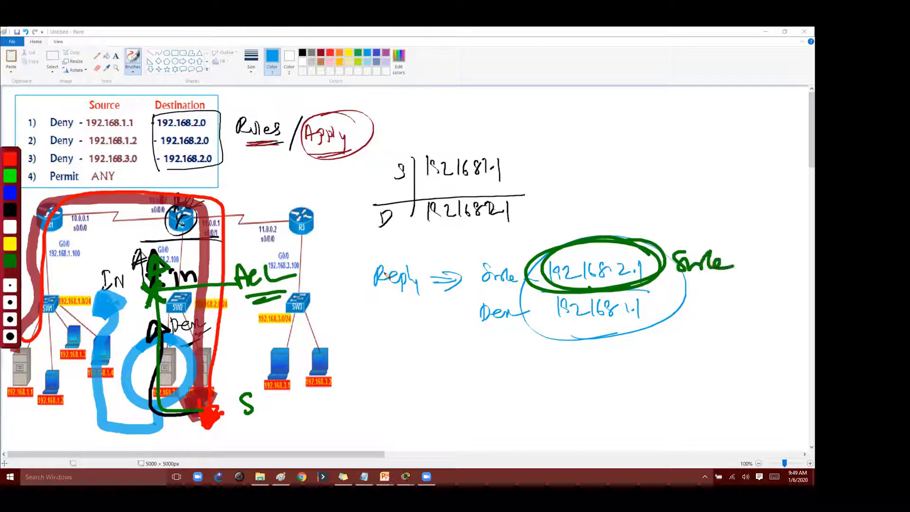
# Step: Circle the rules' source column, tick the three deny rules, link ANY to the reply's source with a green arrow, and clear the screen ink
pyautogui.moveTo(74, 148)
pyautogui.mouseDown()
pyautogui.moveTo(108, 99)
pyautogui.moveTo(108, 67)
pyautogui.moveTo(117, 78)
pyautogui.mouseUp()
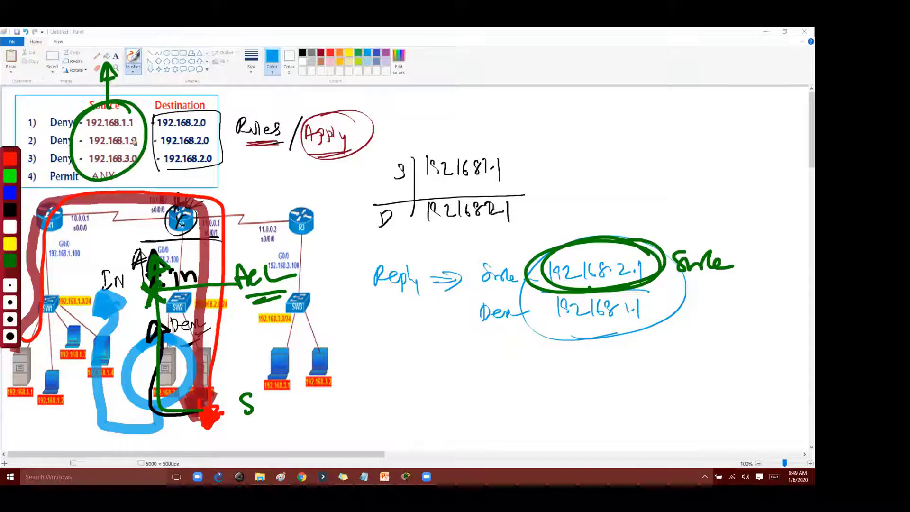
pyautogui.moveTo(138, 125)
pyautogui.mouseDown()
pyautogui.moveTo(145, 119)
pyautogui.moveTo(164, 154)
pyautogui.mouseUp()
pyautogui.moveTo(122, 186)
pyautogui.mouseDown()
pyautogui.moveTo(103, 163)
pyautogui.moveTo(135, 186)
pyautogui.moveTo(271, 194)
pyautogui.mouseUp()
pyautogui.moveTo(319, 219)
pyautogui.mouseDown()
pyautogui.moveTo(520, 256)
pyautogui.moveTo(498, 264)
pyautogui.mouseUp()
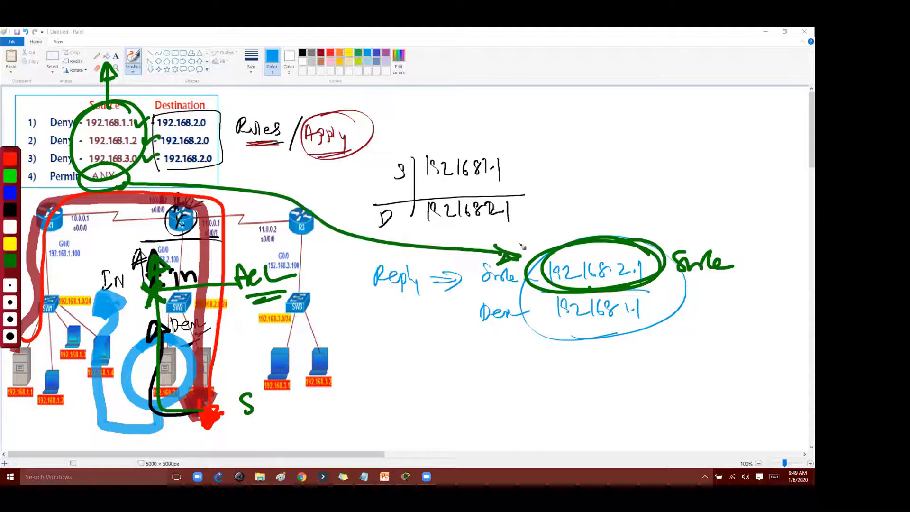
pyautogui.moveTo(144, 282)
pyautogui.mouseDown()
pyautogui.moveTo(159, 303)
pyautogui.moveTo(146, 307)
pyautogui.mouseUp()
pyautogui.press('Escape')
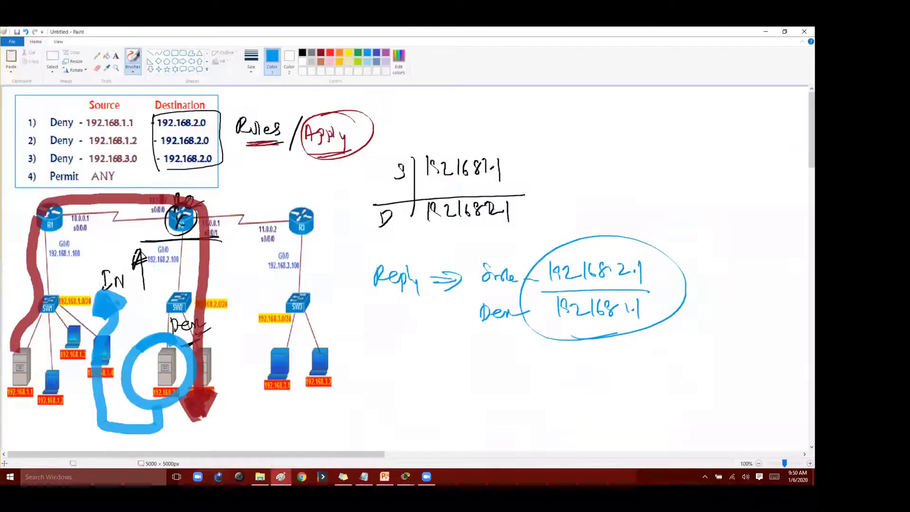
# Step: On Router2, enter configuration mode for interface g0/0 and remove the inbound ACL with no ip access-group 15 in
pyautogui.moveTo(406, 476)
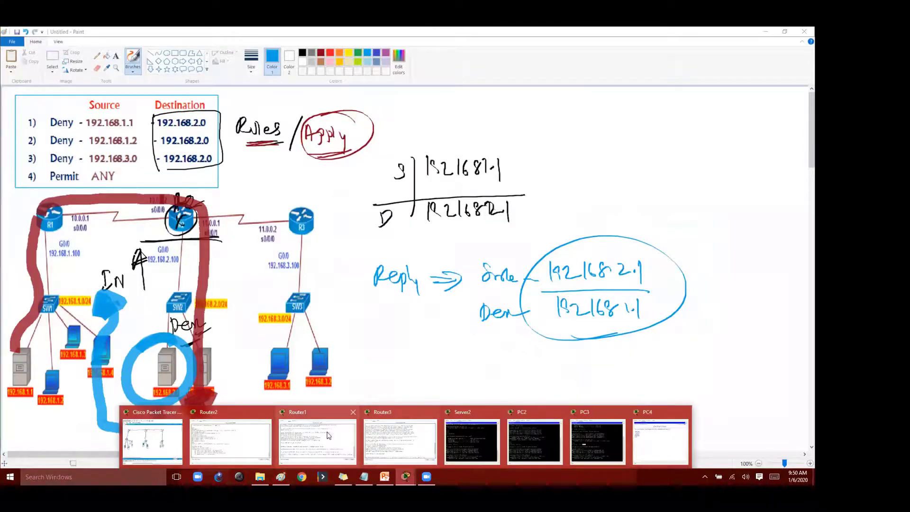
pyautogui.click(214, 436)
pyautogui.write('confc t')
pyautogui.press('Return')
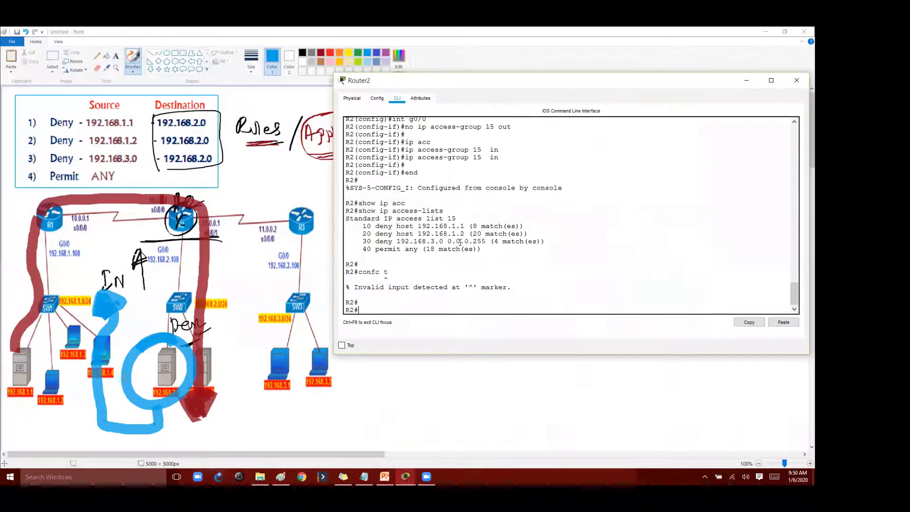
pyautogui.write('conf t')
pyautogui.press('Return')
pyautogui.press('Up')
pyautogui.press('Up')
pyautogui.press('Up')
pyautogui.press('Up')
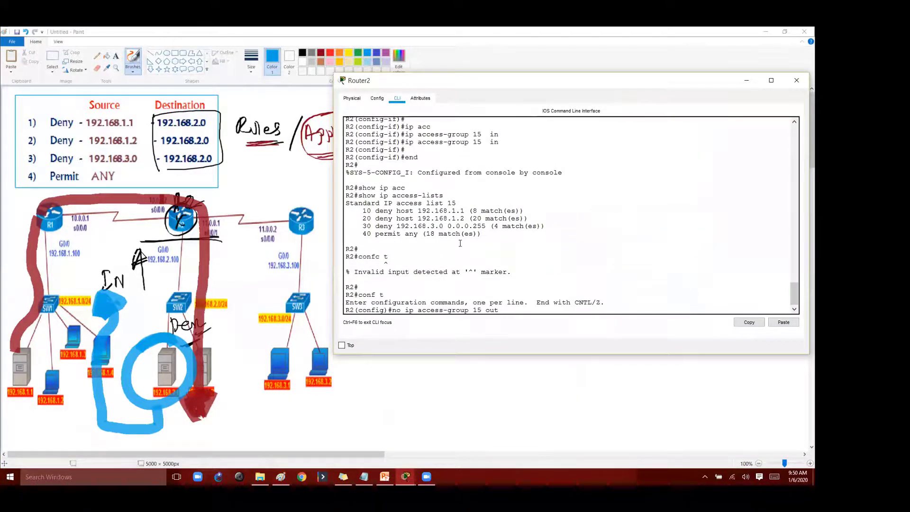
pyautogui.press('Return')
pyautogui.press('Up')
pyautogui.press('Up')
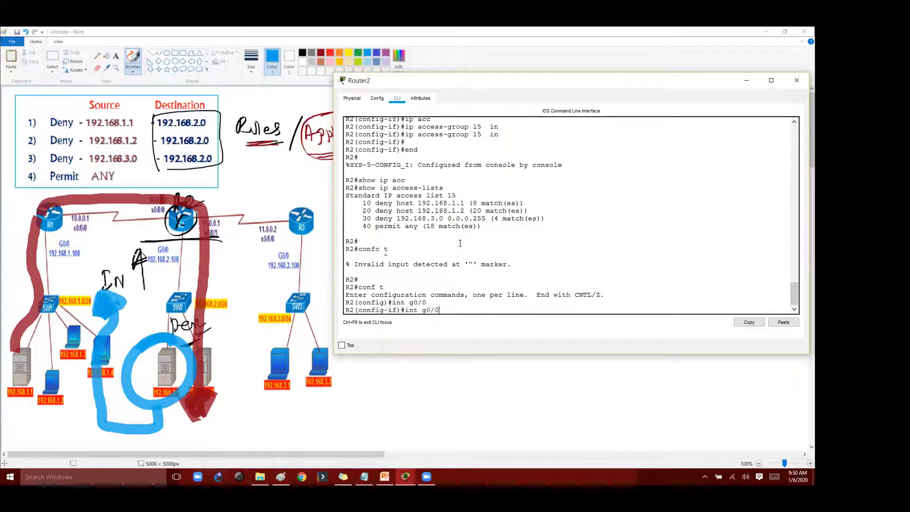
pyautogui.write('no ip access-group 15')
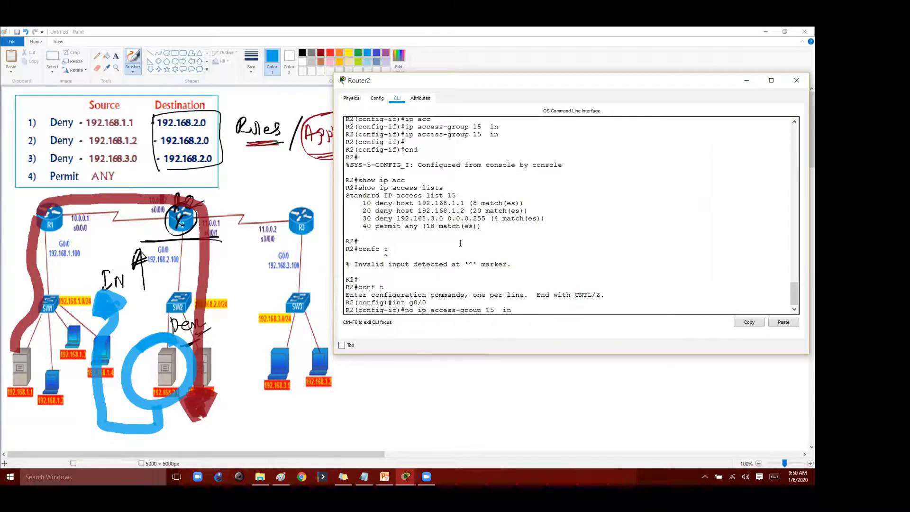
pyautogui.press('Return')
# Step: Apply access list 15 outbound on g0/0 with ip access-group 15 out
pyautogui.press('Up')
pyautogui.press('Up')
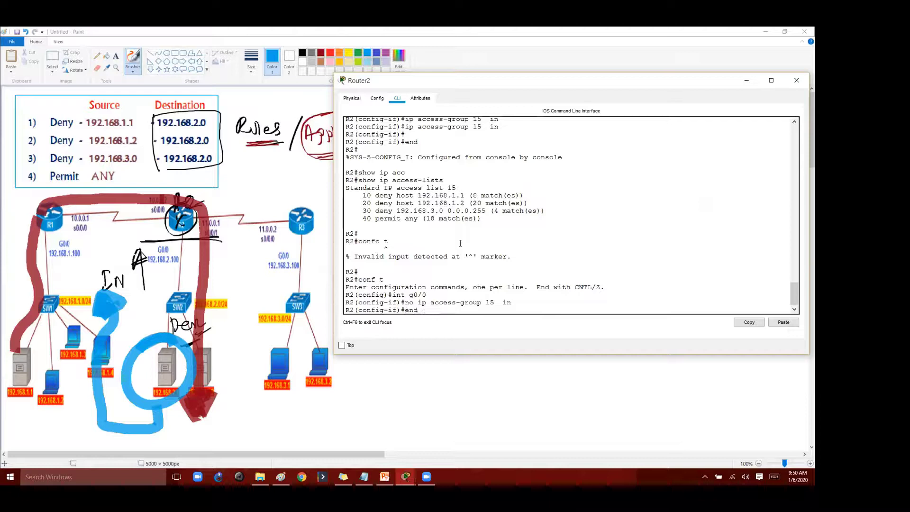
pyautogui.press('Up')
pyautogui.write('ou')
pyautogui.press('Tab')
pyautogui.press('Return')
pyautogui.press('Return')
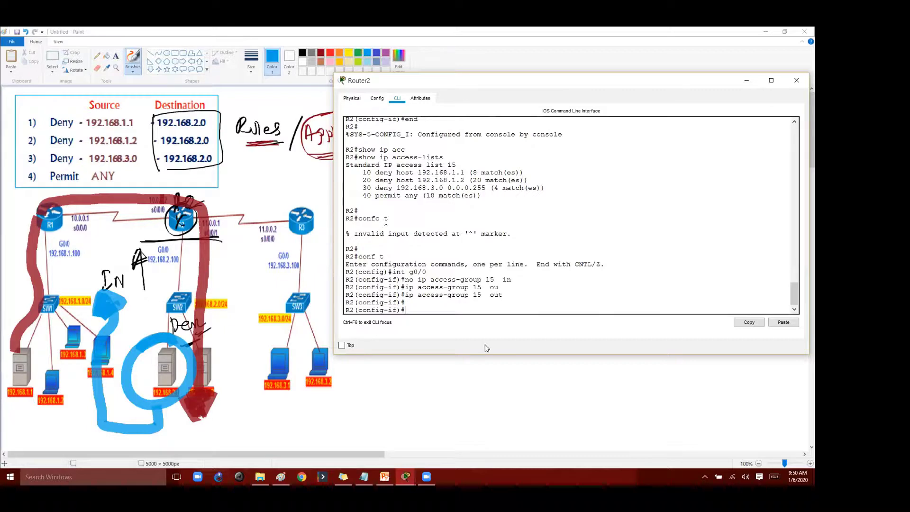
# Step: Highlight the ip access-group 15 out command and switch to the PowerPoint presentation
pyautogui.moveTo(601, 302); pyautogui.dragTo(503, 331)
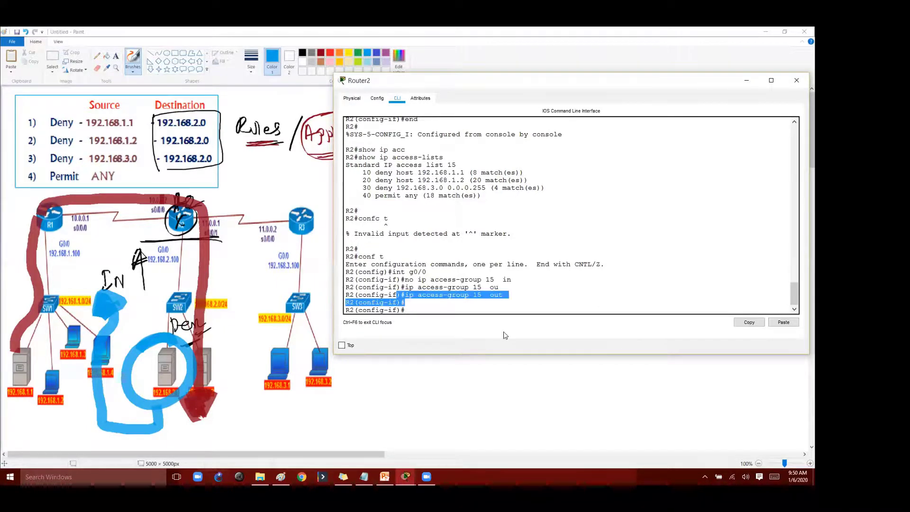
pyautogui.hotkey('alt', 'Tab')
pyautogui.press('Tab')
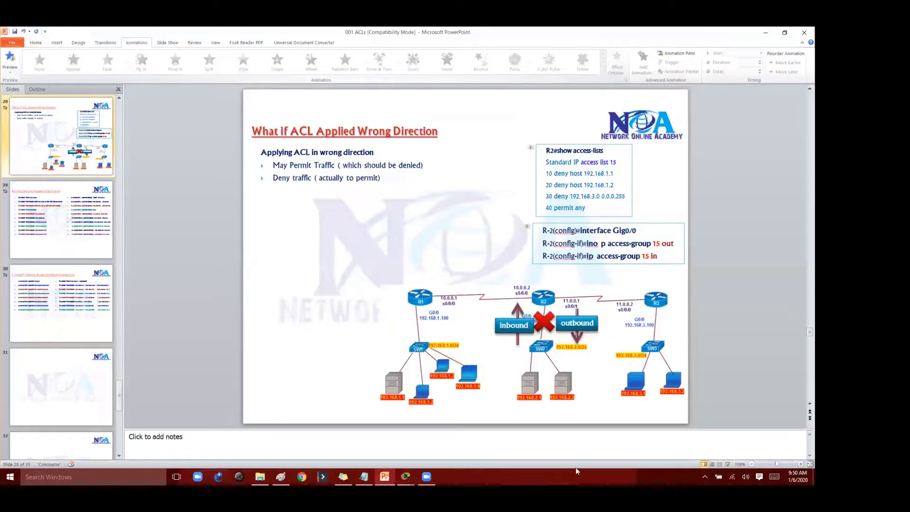